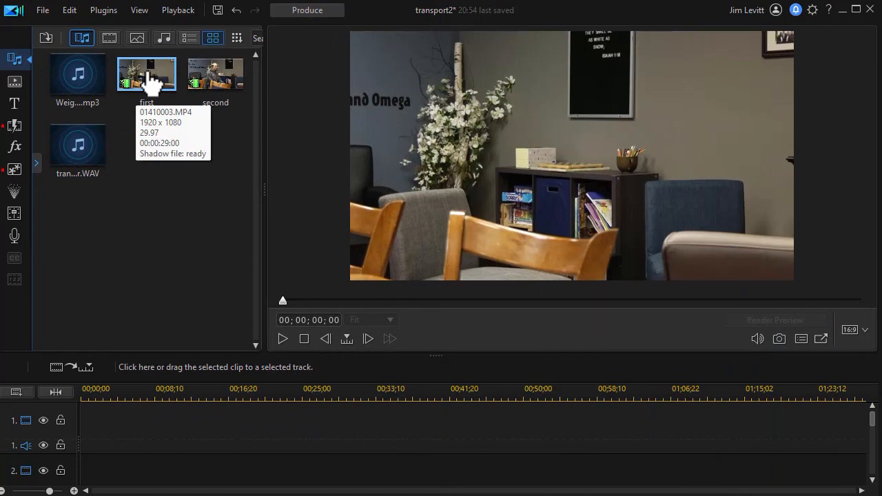
Place the 29-second 'first' clip at the start of track 1, preview it, and jump to its last frame
{"action": "left_click_drag", "start_coordinate": [147, 81], "coordinate": [91, 439]}
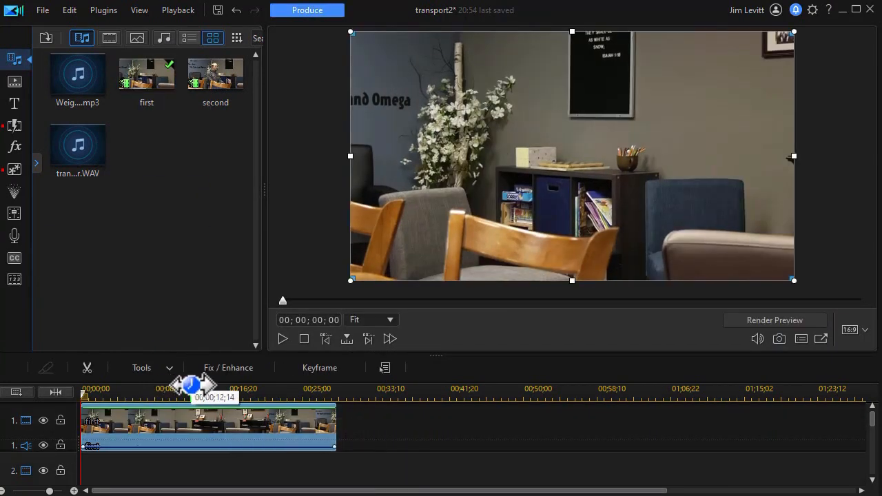
{"action": "left_click_drag", "start_coordinate": [199, 387], "coordinate": [235, 385]}
{"action": "left_click", "coordinate": [186, 387]}
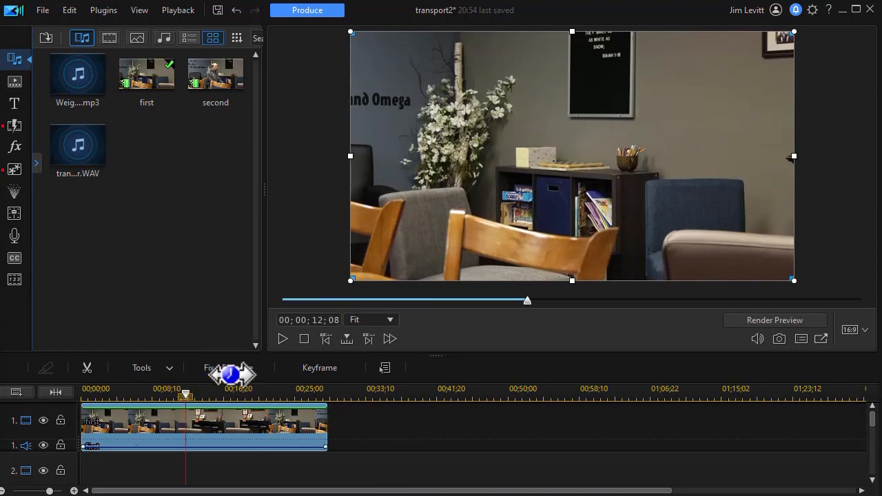
{"action": "left_click", "coordinate": [283, 341]}
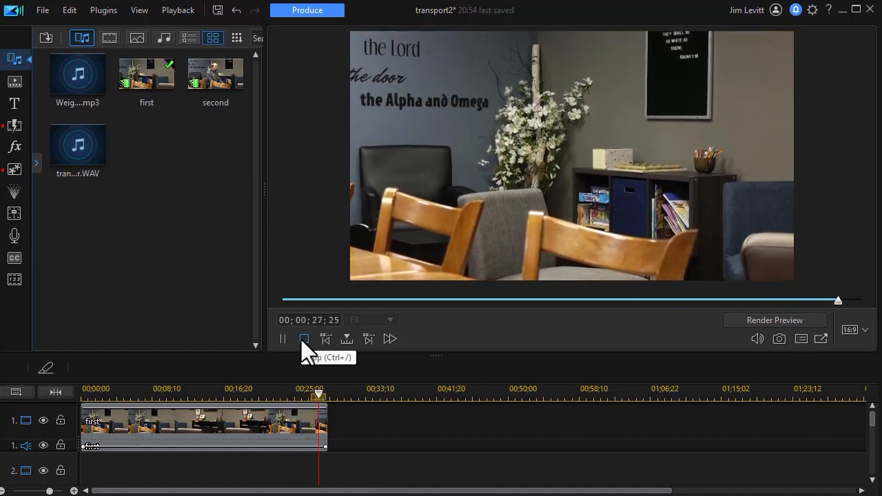
{"action": "left_click", "coordinate": [301, 340]}
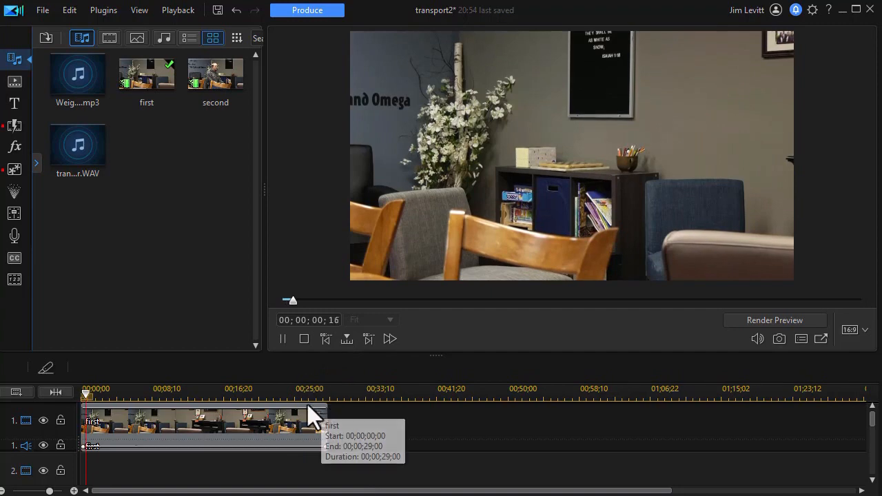
{"action": "left_click", "coordinate": [299, 429]}
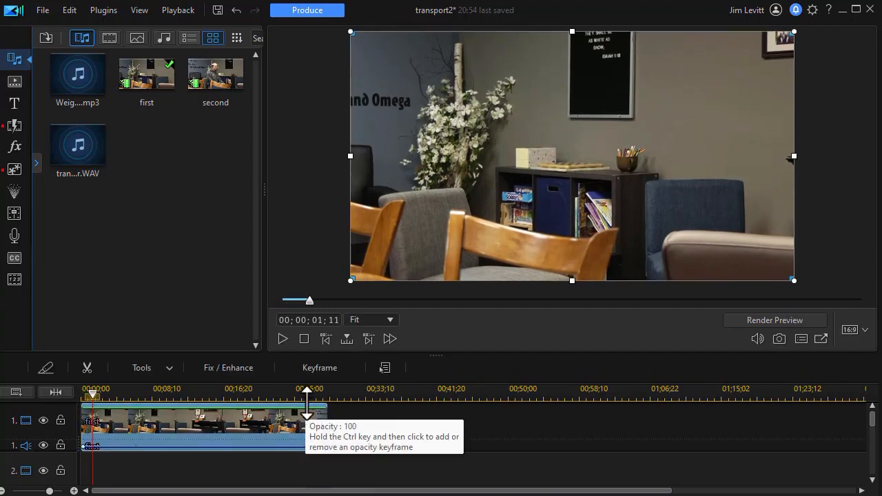
{"action": "key", "text": "End"}
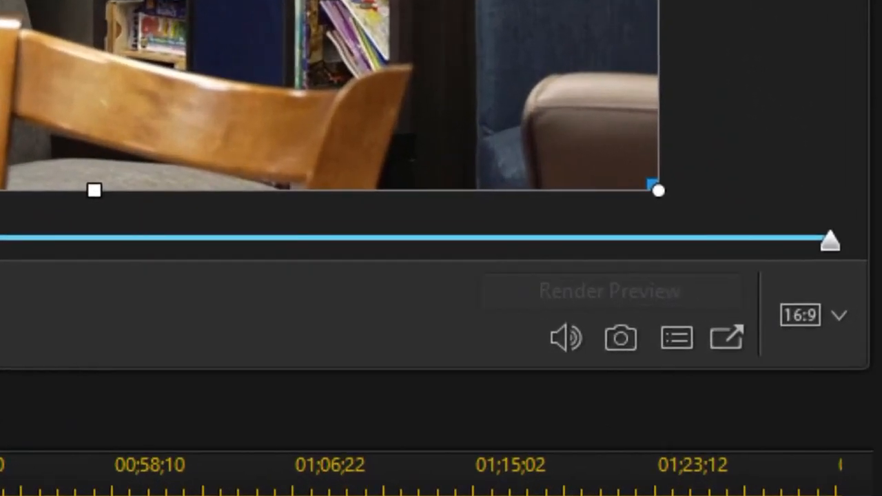
Snapshot the empty room as 1.jpg and place it right after 'first' on track 1
{"action": "left_click", "coordinate": [625, 344]}
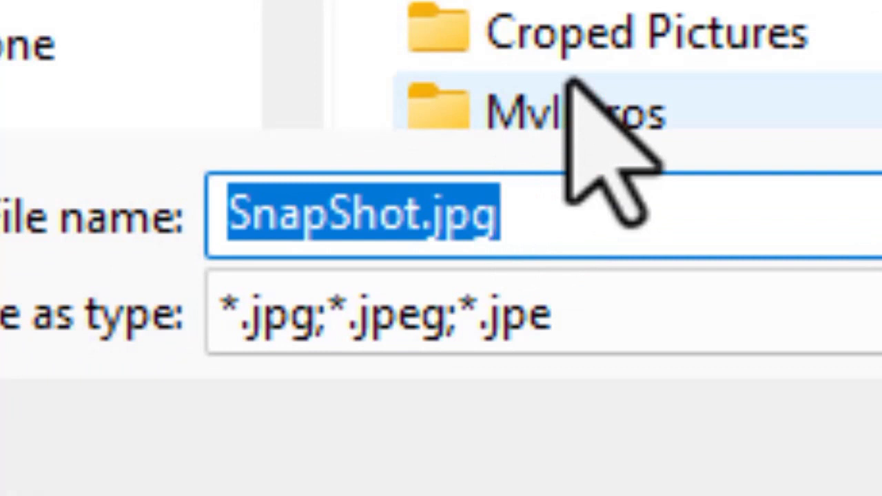
{"action": "type", "text": "1"}
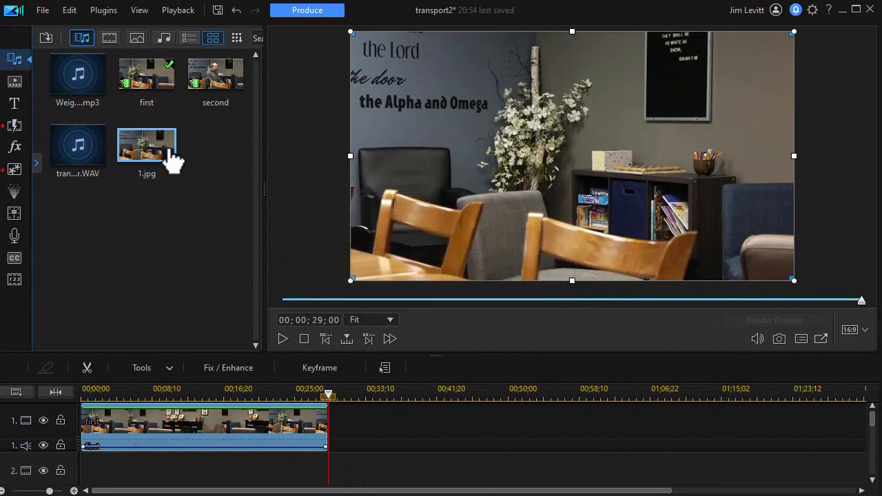
{"action": "left_click_drag", "start_coordinate": [155, 148], "coordinate": [328, 435]}
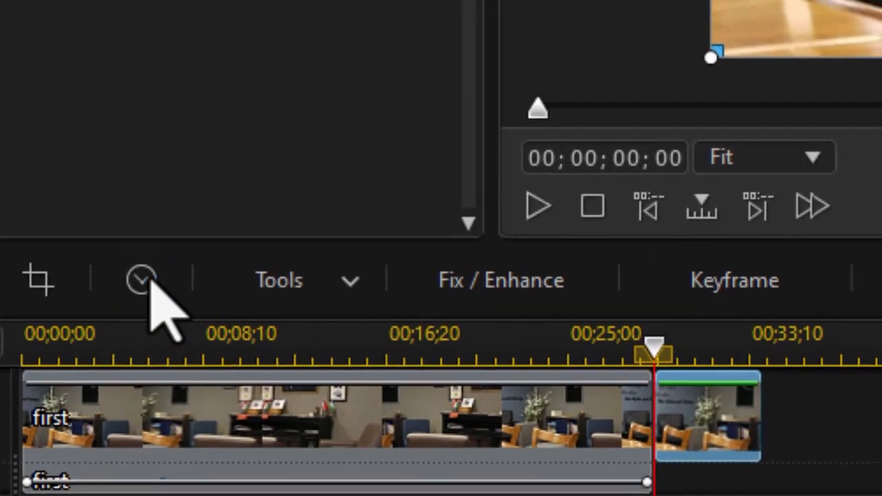
Check the still's 5-second duration, then place 'second' later on track 1 near 00;41
{"action": "left_click", "coordinate": [143, 279]}
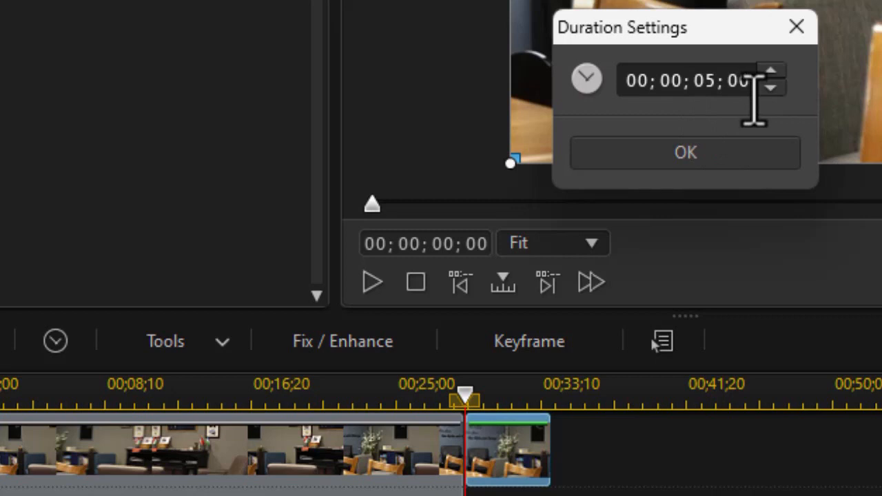
{"action": "left_click", "coordinate": [799, 28]}
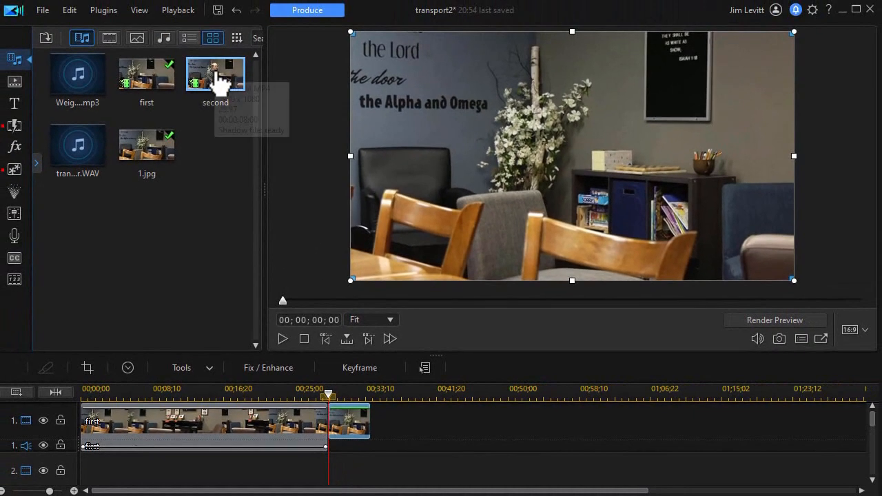
{"action": "left_click_drag", "start_coordinate": [215, 76], "coordinate": [434, 422]}
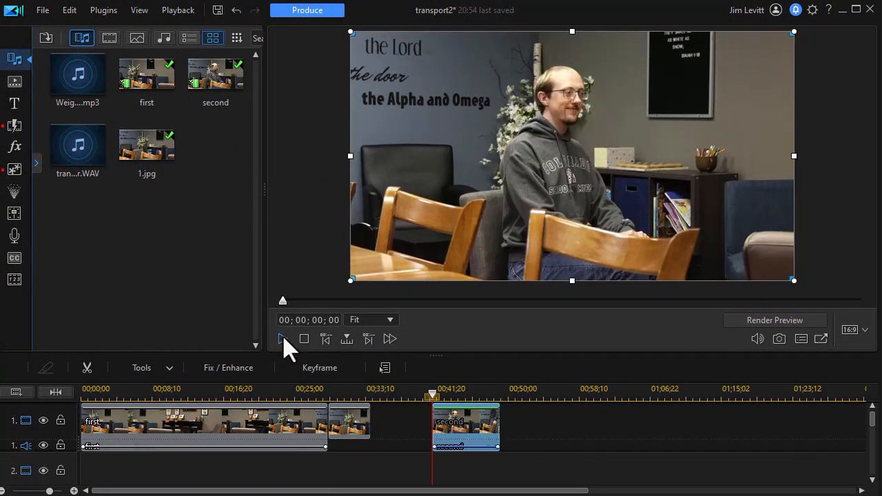
Save the opening frame of 'second', showing the seated person, as snapshot 2.jpg
{"action": "left_click", "coordinate": [283, 338]}
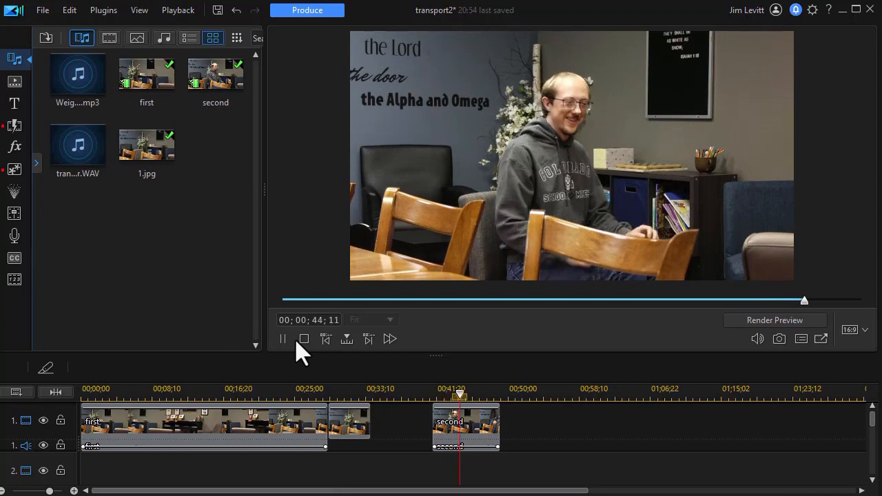
{"action": "left_click", "coordinate": [303, 341]}
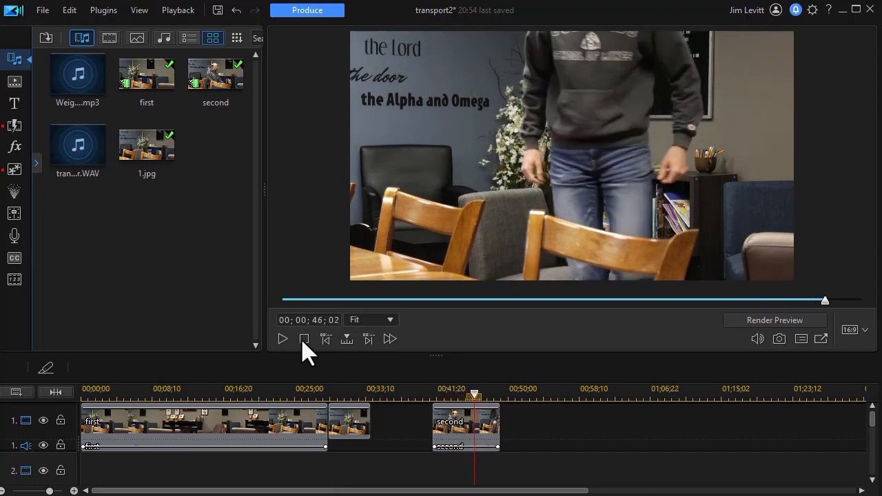
{"action": "left_click", "coordinate": [447, 424]}
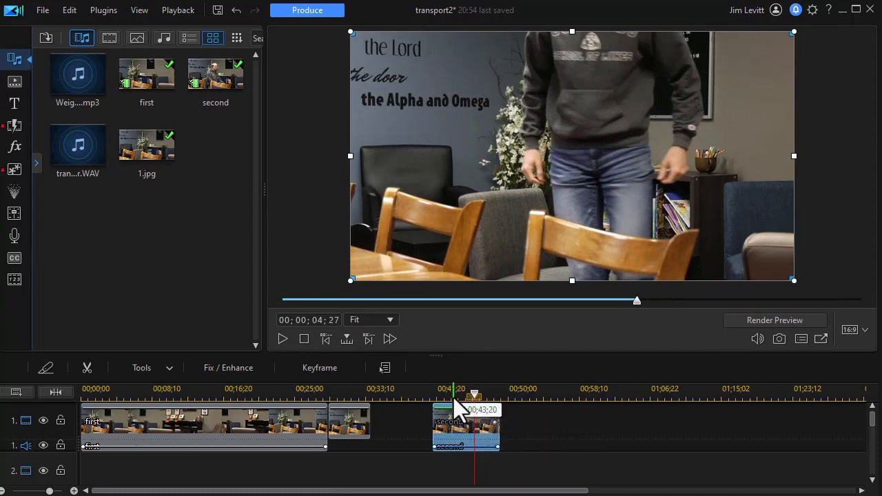
{"action": "key", "text": "Home"}
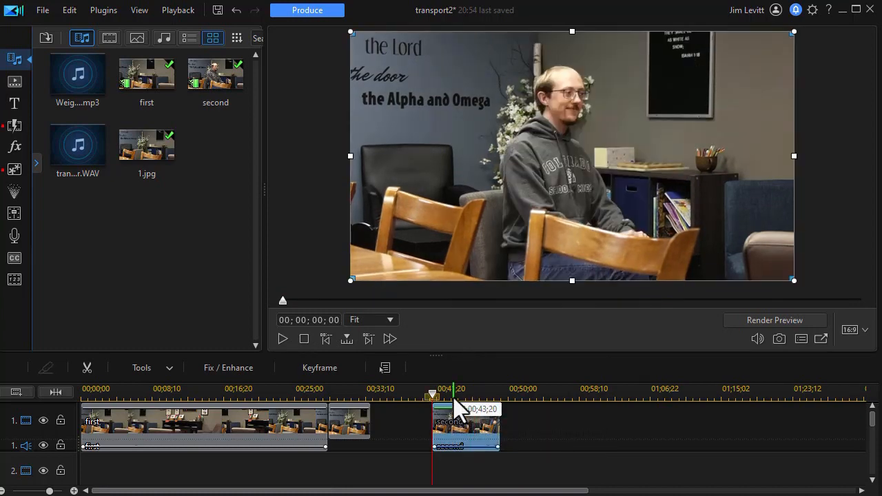
{"action": "key", "text": "ctrl+alt+s"}
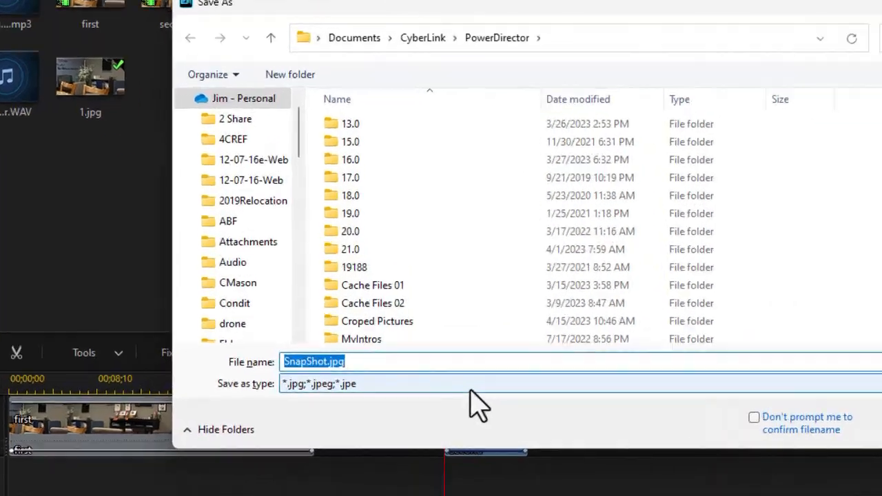
{"action": "type", "text": "2"}
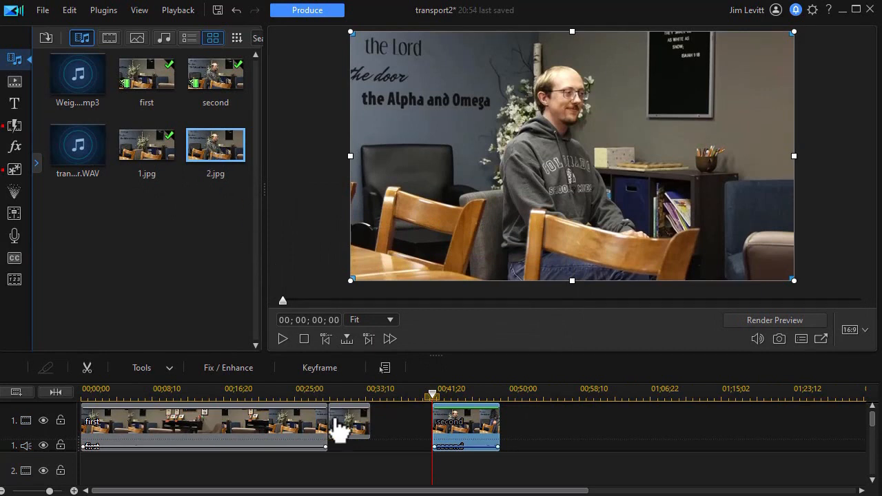
Place 2.jpg on track 2 starting at 00;29;00, directly beneath 1.jpg
{"action": "left_click_drag", "start_coordinate": [223, 158], "coordinate": [335, 416]}
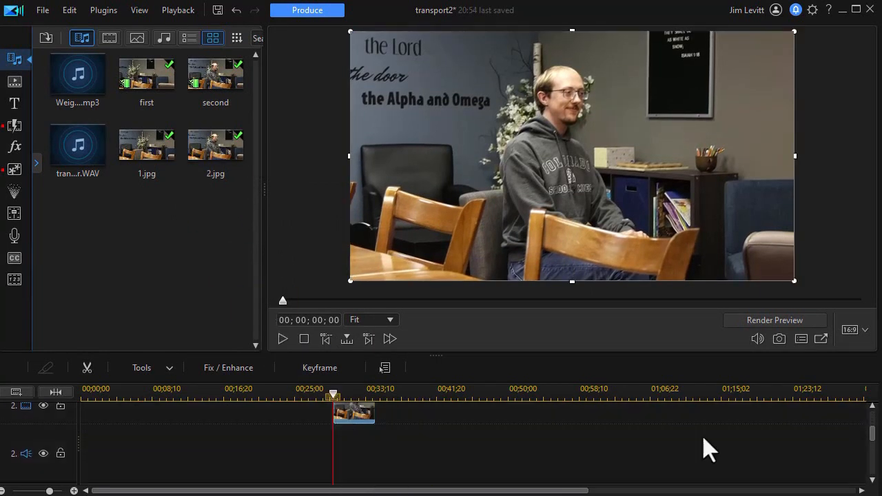
{"action": "left_click_drag", "start_coordinate": [873, 446], "coordinate": [875, 426]}
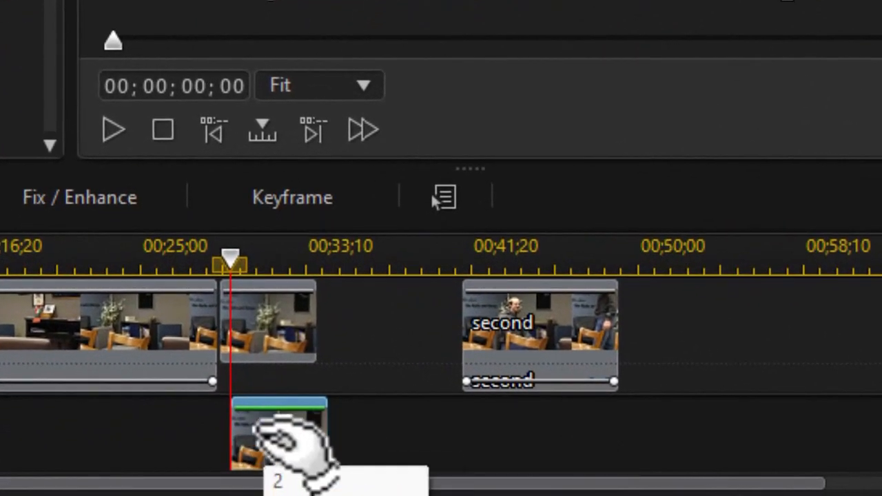
{"action": "left_click_drag", "start_coordinate": [360, 475], "coordinate": [352, 476]}
{"action": "mouse_move", "coordinate": [269, 447]}
{"action": "left_mouse_down"}
{"action": "mouse_move", "coordinate": [284, 451]}
{"action": "mouse_move", "coordinate": [266, 448]}
{"action": "left_mouse_up"}
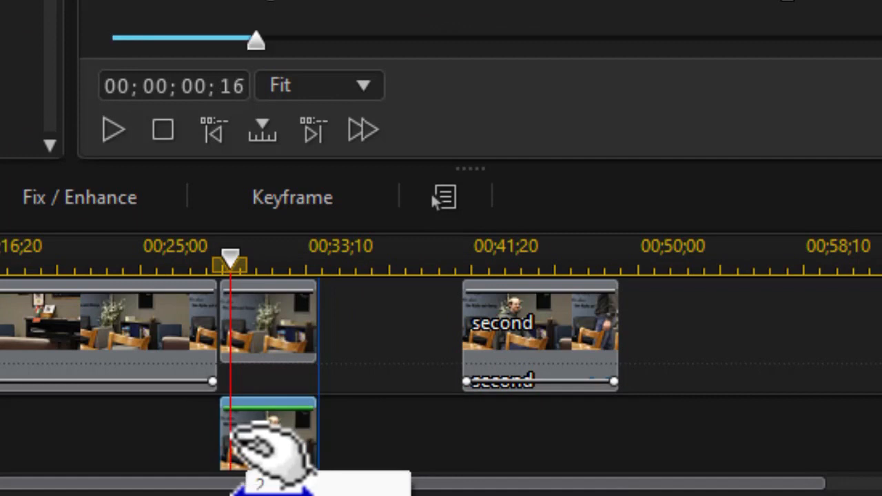
Slide 'second' left so it runs 00;34–00;42 directly after 1.jpg
{"action": "left_click", "coordinate": [542, 355]}
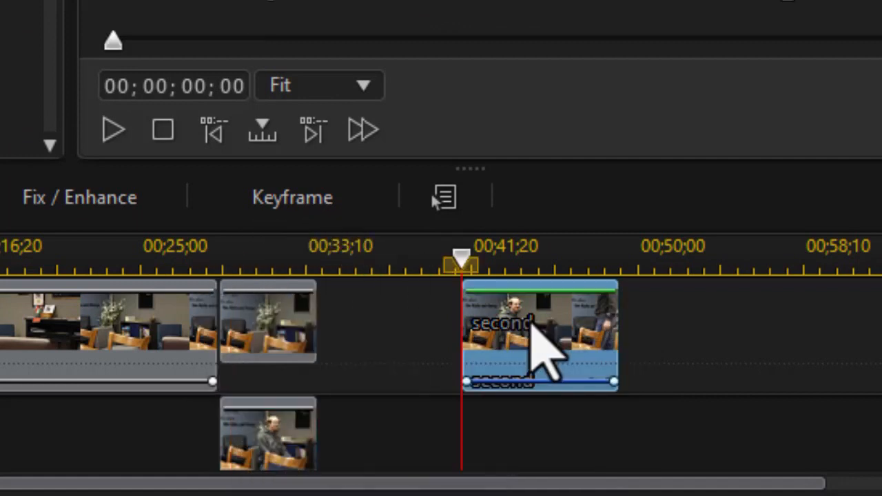
{"action": "left_click_drag", "start_coordinate": [462, 348], "coordinate": [427, 355]}
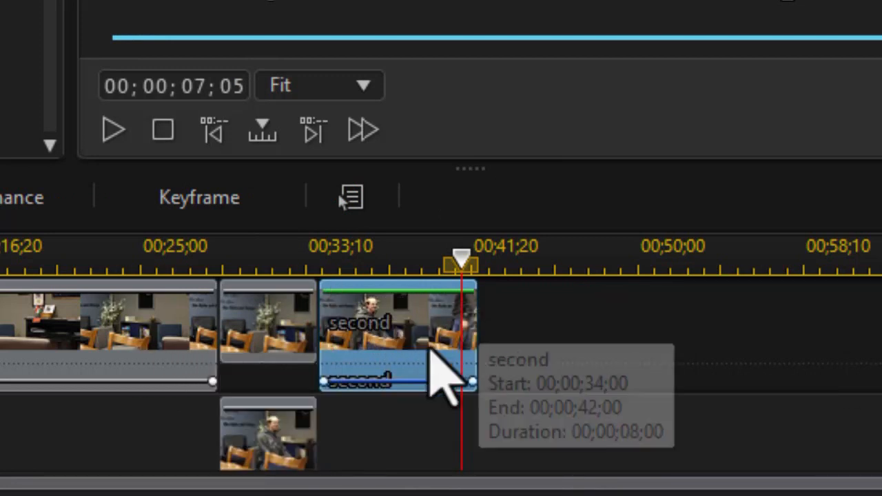
{"action": "left_click", "coordinate": [262, 449]}
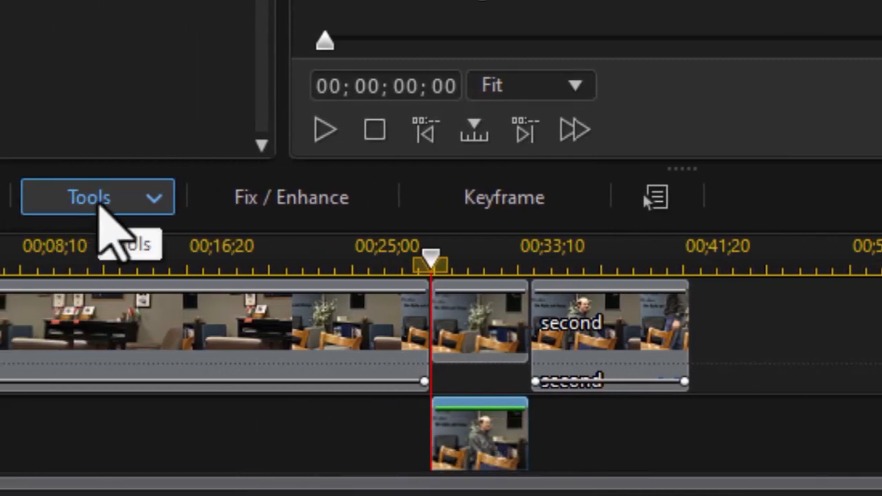
Open the Mask Designer for the 2.jpg still from the Tools menu
{"action": "left_click", "coordinate": [100, 205]}
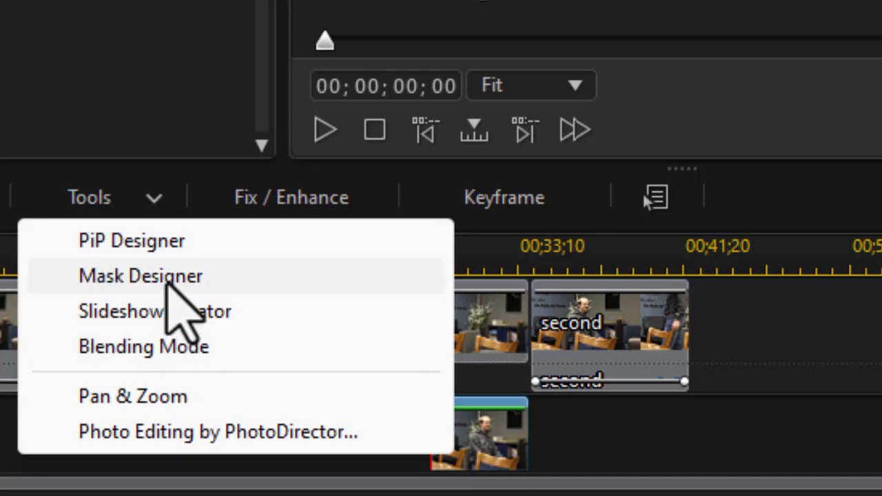
{"action": "left_click", "coordinate": [169, 283]}
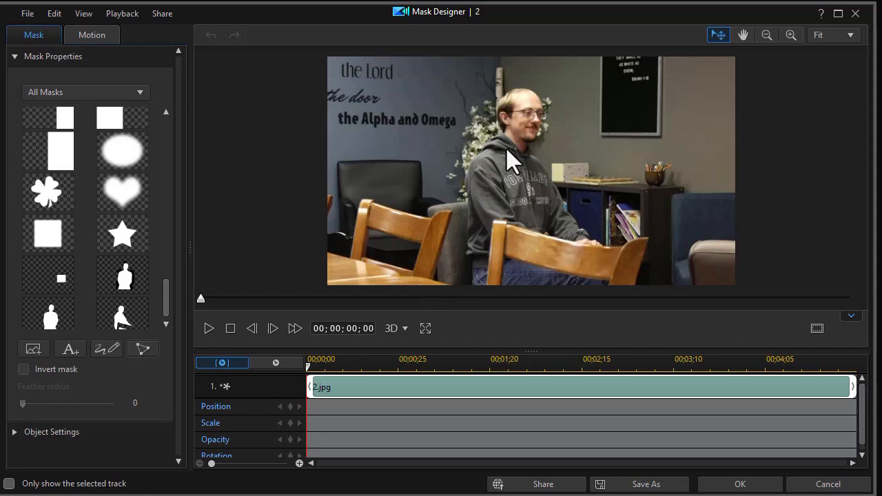
Paint a width-70 brush mask over the man's head, hoodie, hands and legs, and confirm it
{"action": "left_click", "coordinate": [106, 349]}
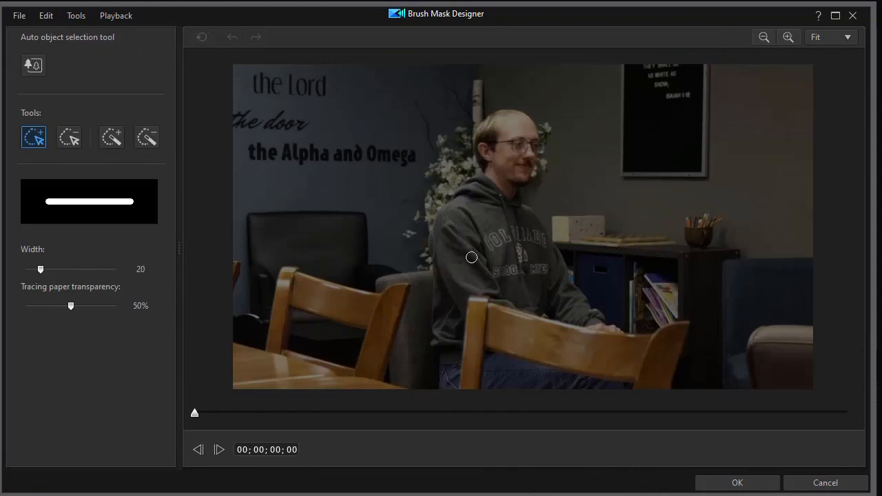
{"action": "scroll", "coordinate": [471, 259], "scroll_direction": "up", "scroll_amount": 5}
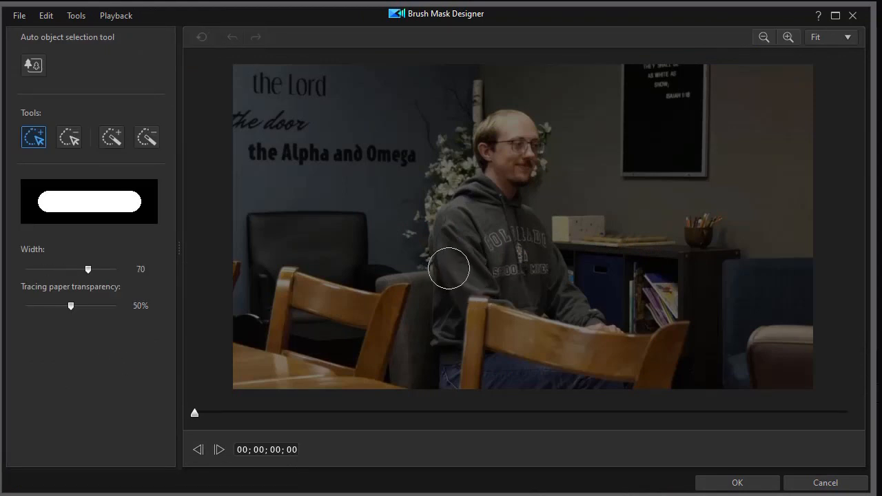
{"action": "left_click_drag", "start_coordinate": [450, 268], "coordinate": [438, 239]}
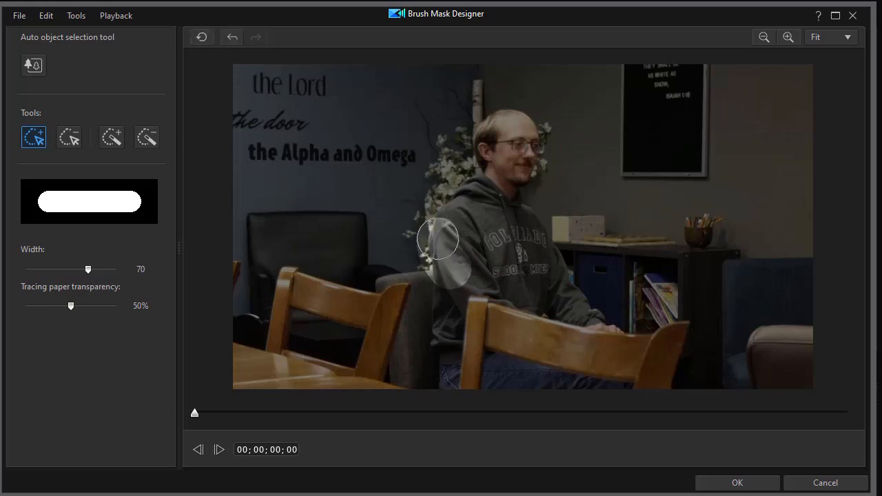
{"action": "mouse_move", "coordinate": [477, 194]}
{"action": "left_mouse_down"}
{"action": "mouse_move", "coordinate": [499, 175]}
{"action": "mouse_move", "coordinate": [491, 153]}
{"action": "mouse_move", "coordinate": [497, 130]}
{"action": "left_mouse_up"}
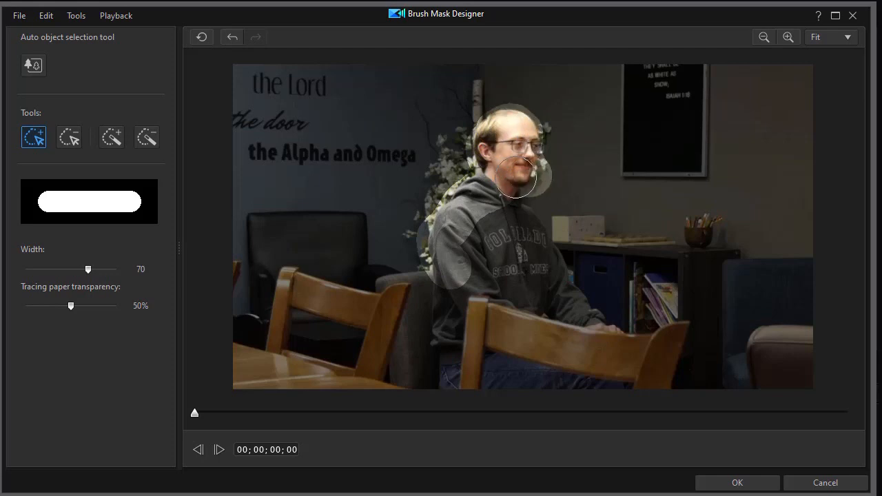
{"action": "mouse_move", "coordinate": [522, 215]}
{"action": "left_mouse_down"}
{"action": "mouse_move", "coordinate": [481, 254]}
{"action": "mouse_move", "coordinate": [526, 234]}
{"action": "mouse_move", "coordinate": [549, 283]}
{"action": "mouse_move", "coordinate": [597, 332]}
{"action": "left_mouse_up"}
{"action": "mouse_move", "coordinate": [596, 328]}
{"action": "left_mouse_down"}
{"action": "mouse_move", "coordinate": [500, 283]}
{"action": "mouse_move", "coordinate": [529, 262]}
{"action": "mouse_move", "coordinate": [488, 282]}
{"action": "mouse_move", "coordinate": [448, 288]}
{"action": "mouse_move", "coordinate": [445, 363]}
{"action": "left_mouse_up"}
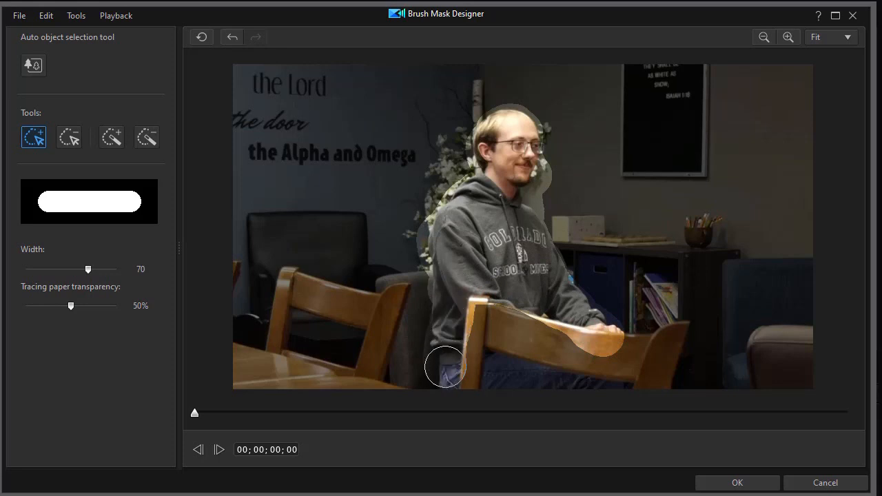
{"action": "mouse_move", "coordinate": [490, 381]}
{"action": "left_mouse_down"}
{"action": "mouse_move", "coordinate": [479, 372]}
{"action": "mouse_move", "coordinate": [490, 352]}
{"action": "mouse_move", "coordinate": [531, 360]}
{"action": "mouse_move", "coordinate": [591, 405]}
{"action": "mouse_move", "coordinate": [622, 406]}
{"action": "left_mouse_up"}
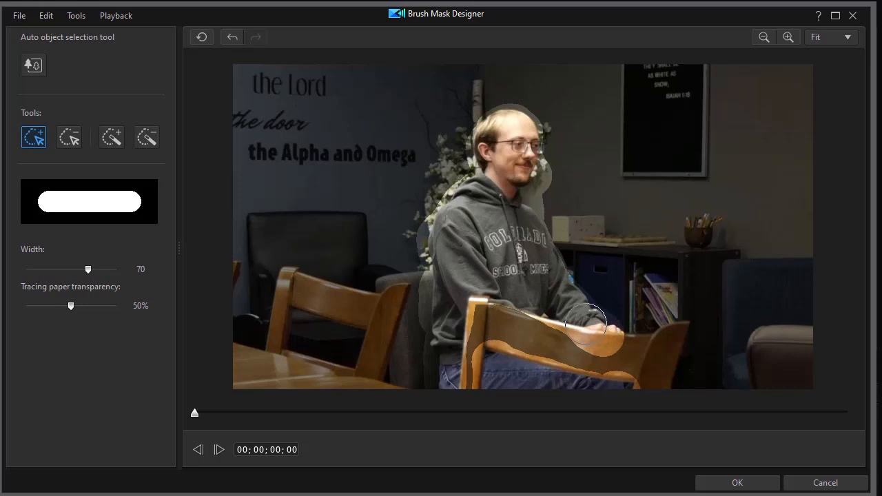
{"action": "left_click", "coordinate": [737, 483]}
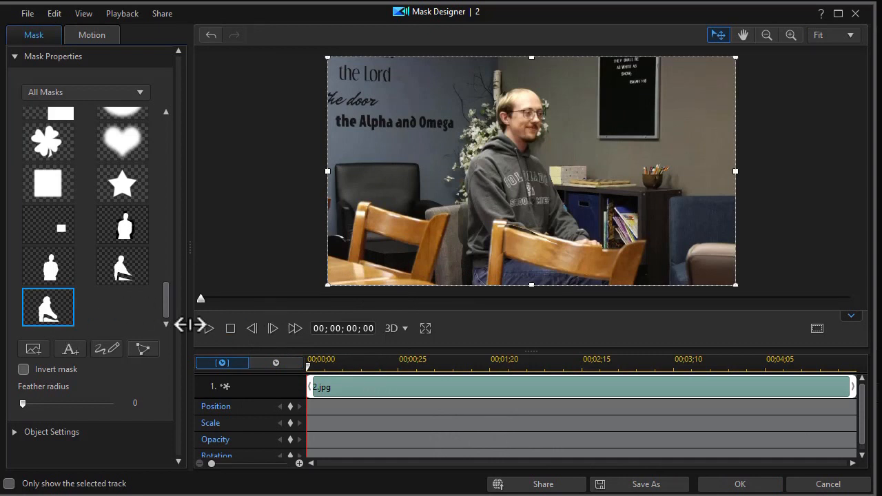
Keep the new custom mask on 2.jpg and apply it, returning to the timeline
{"action": "left_click_drag", "start_coordinate": [164, 300], "coordinate": [163, 85]}
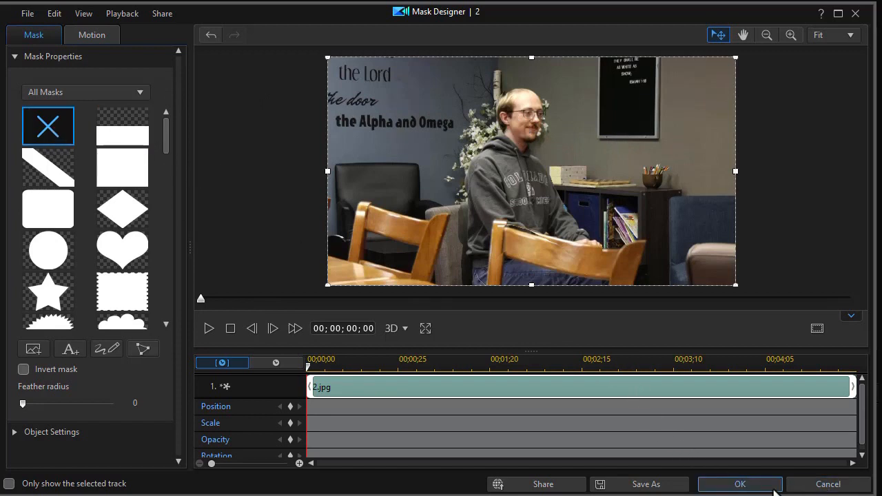
{"action": "left_click", "coordinate": [739, 484]}
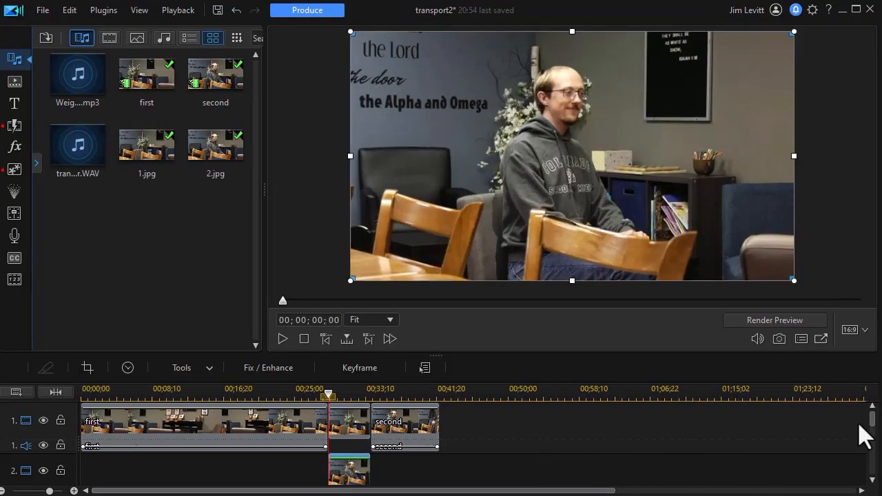
{"action": "left_click_drag", "start_coordinate": [873, 422], "coordinate": [873, 439]}
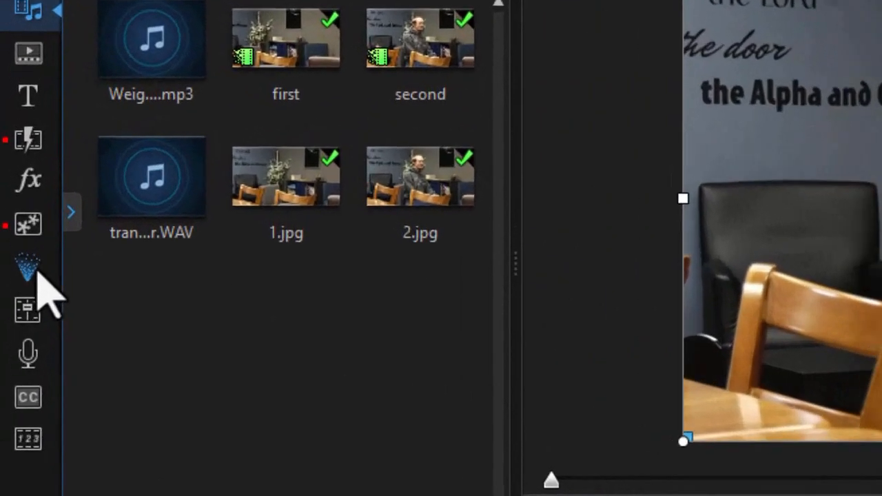
Place the Custom 'rain transport' particle effect on track 3 under 2.jpg at 00;29
{"action": "left_click", "coordinate": [17, 192]}
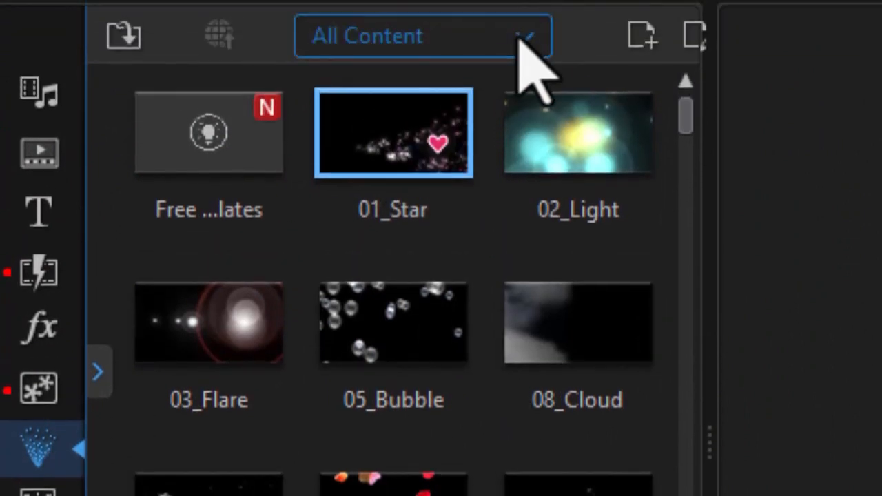
{"action": "left_click", "coordinate": [520, 38]}
{"action": "left_click", "coordinate": [452, 113]}
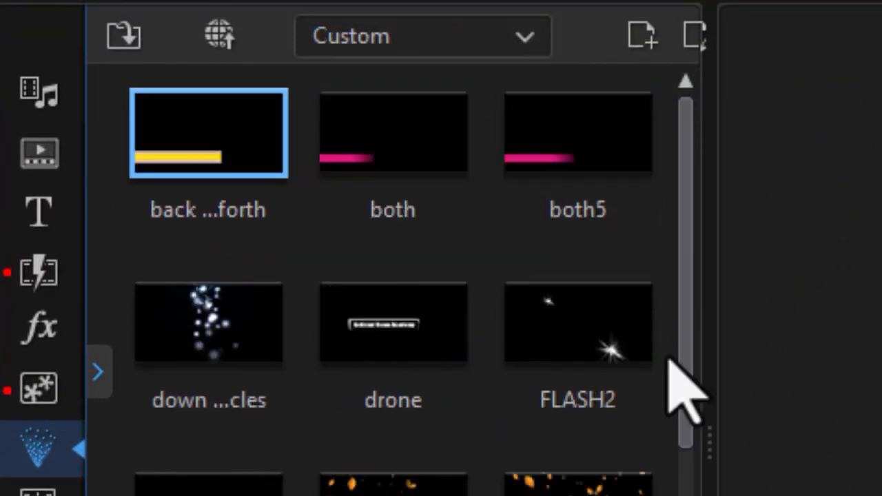
{"action": "scroll", "coordinate": [678, 393], "scroll_direction": "down", "scroll_amount": 10}
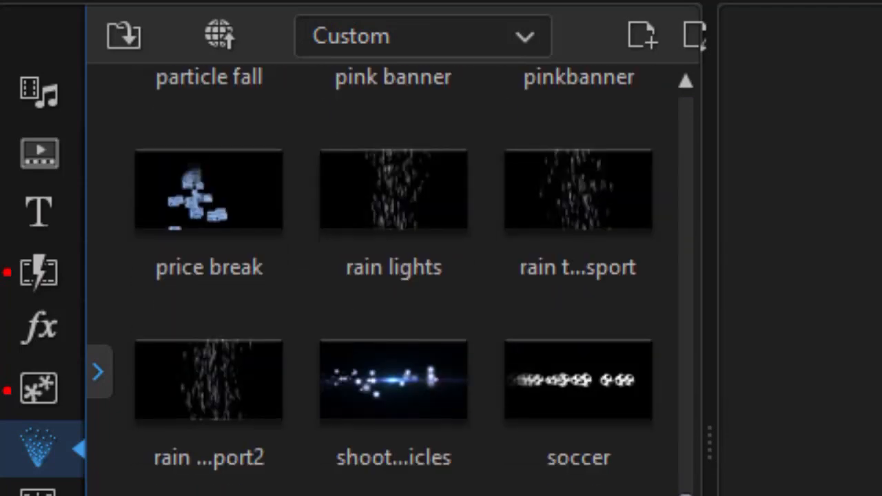
{"action": "left_click", "coordinate": [576, 223]}
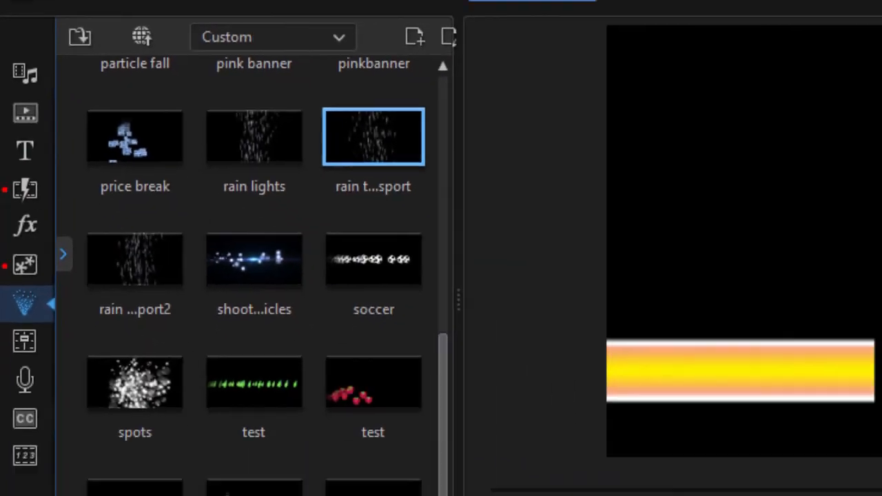
{"action": "left_click_drag", "start_coordinate": [374, 136], "coordinate": [331, 458]}
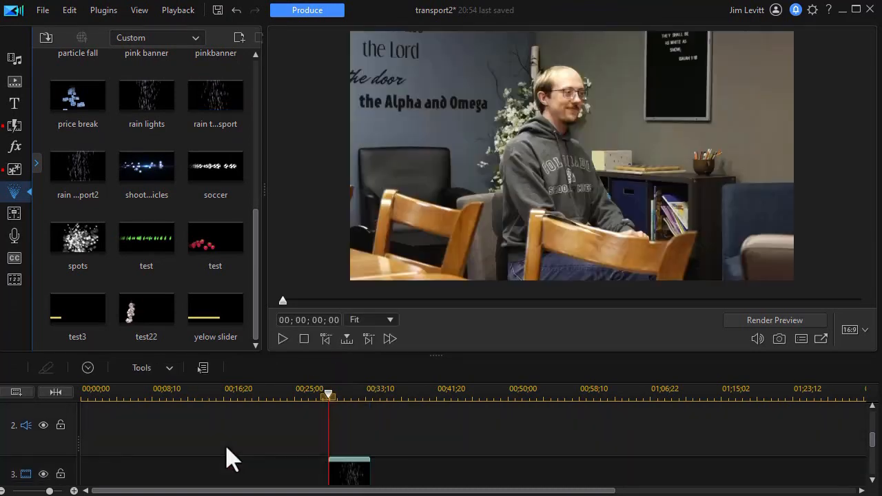
Preview the movie to check the rain particles, then bring track 3 back into view
{"action": "left_click", "coordinate": [241, 453]}
{"action": "scroll", "coordinate": [243, 452], "scroll_direction": "up", "scroll_amount": 1}
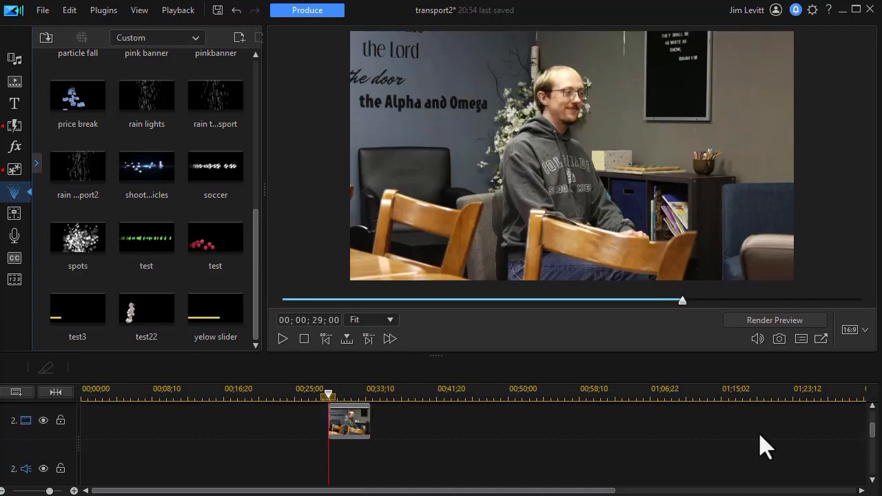
{"action": "left_click", "coordinate": [283, 339]}
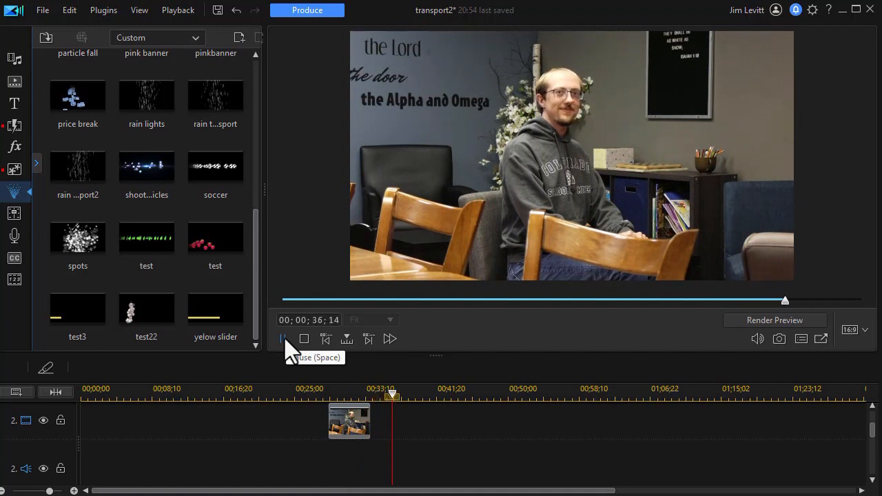
{"action": "left_click", "coordinate": [283, 338]}
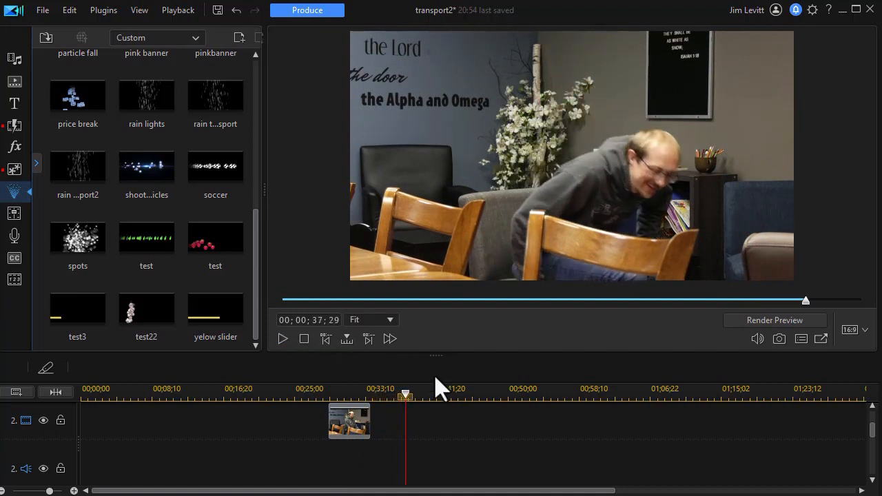
{"action": "left_click_drag", "start_coordinate": [872, 428], "coordinate": [866, 444]}
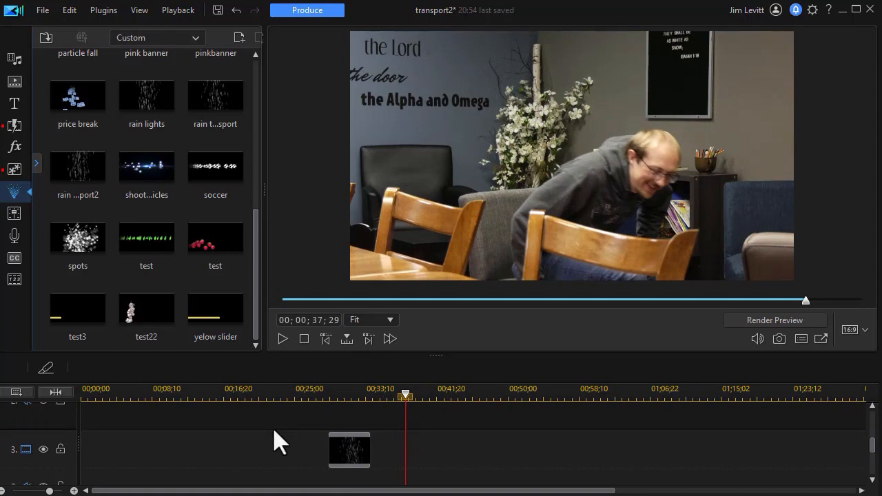
{"action": "left_click_drag", "start_coordinate": [70, 431], "coordinate": [71, 385]}
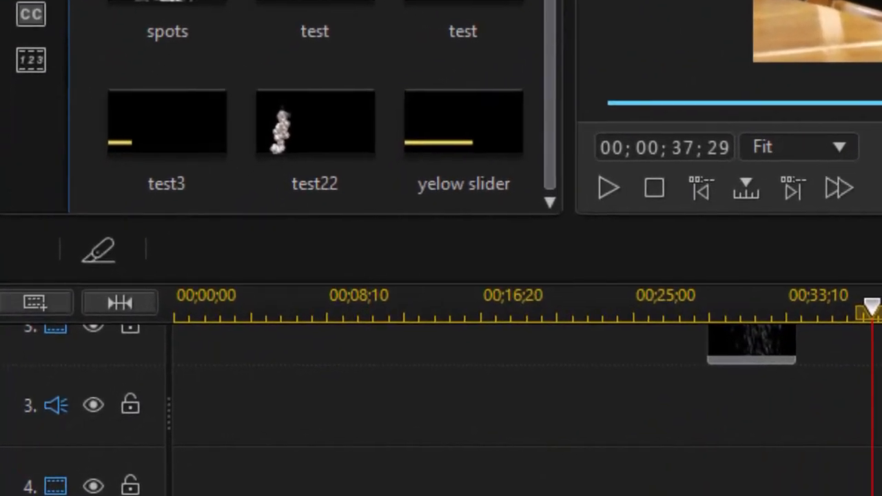
{"action": "scroll", "coordinate": [521, 410], "scroll_direction": "up", "scroll_amount": 2}
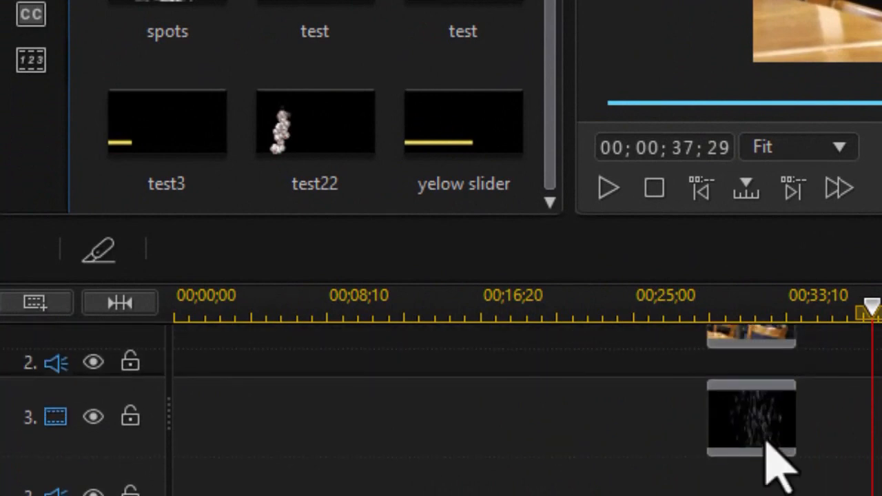
Open Mask Designer for the rain transport clip and pick the custom seated-person mask
{"action": "left_click", "coordinate": [752, 408]}
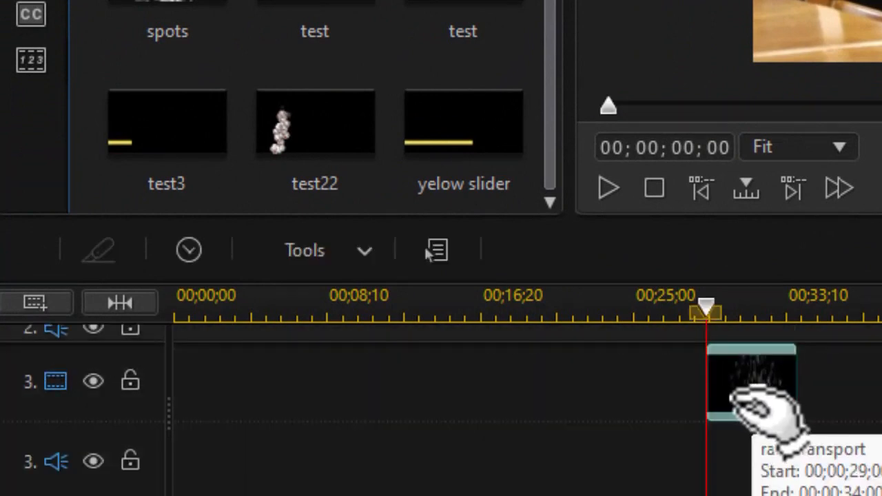
{"action": "left_click", "coordinate": [313, 263]}
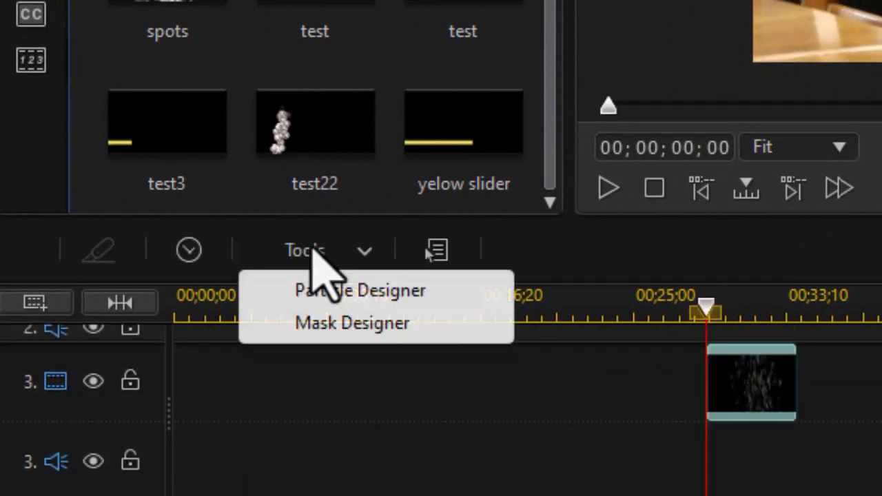
{"action": "left_click", "coordinate": [360, 326]}
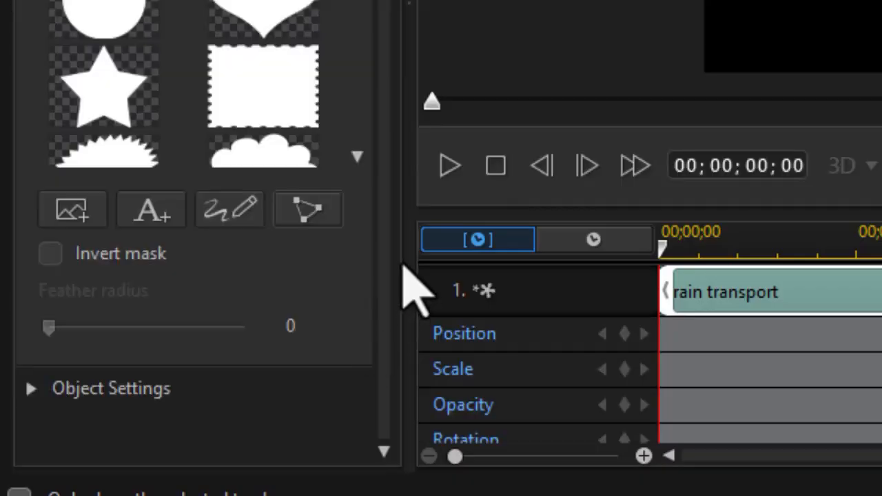
{"action": "left_click_drag", "start_coordinate": [375, 1], "coordinate": [380, 301]}
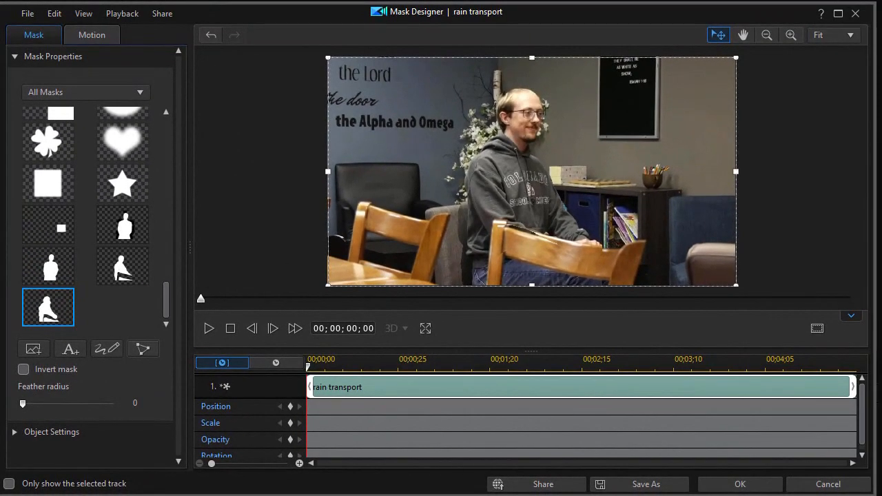
Apply the person-shaped mask to the rain transport particle clip and rearrange the overlay tracks
{"action": "left_click", "coordinate": [739, 484]}
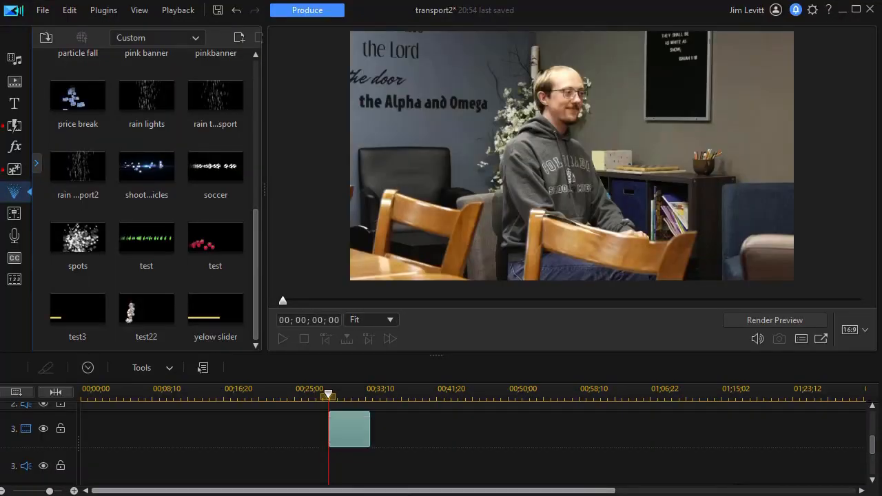
{"action": "scroll", "coordinate": [872, 448], "scroll_direction": "up", "scroll_amount": 3}
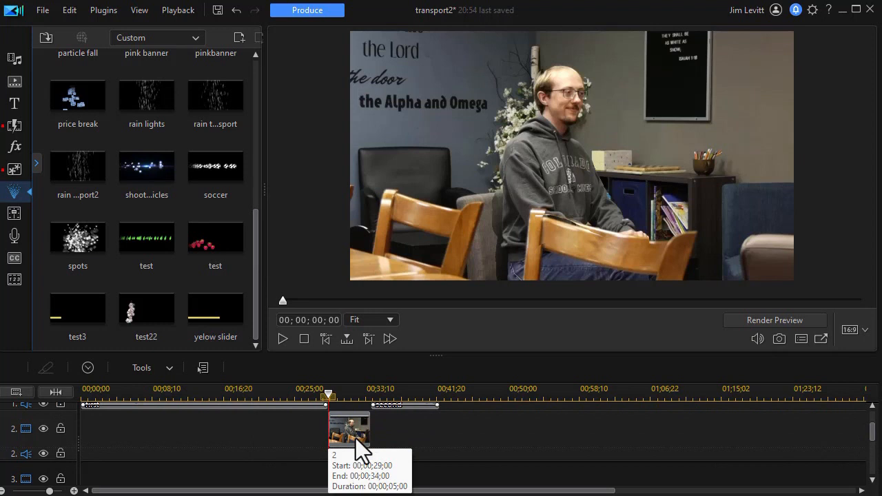
{"action": "left_click_drag", "start_coordinate": [357, 438], "coordinate": [350, 473]}
Preview the transporter effect from 00;00;26;04, then select clip 2 on track 2
{"action": "left_click_drag", "start_coordinate": [330, 394], "coordinate": [304, 393]}
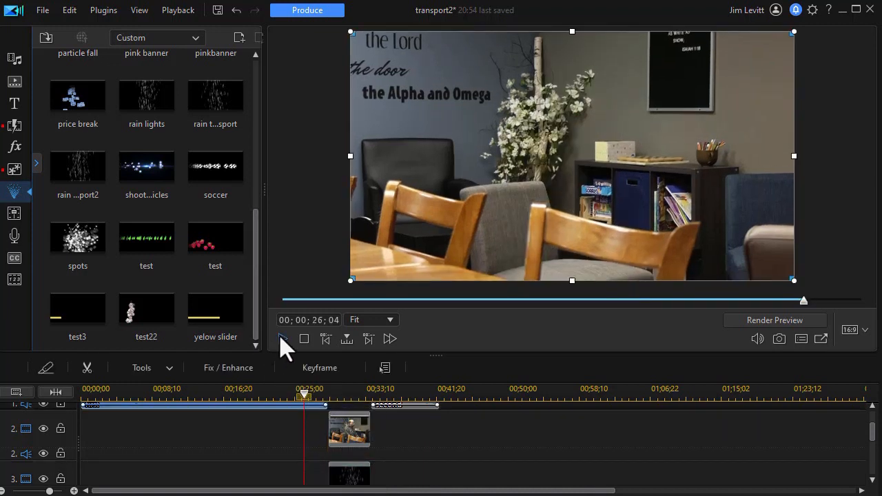
{"action": "left_click", "coordinate": [281, 338]}
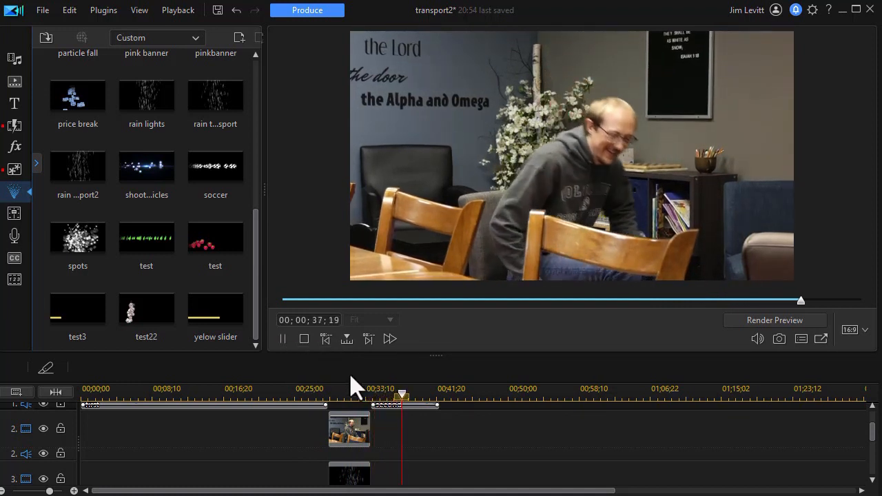
{"action": "key", "text": "space"}
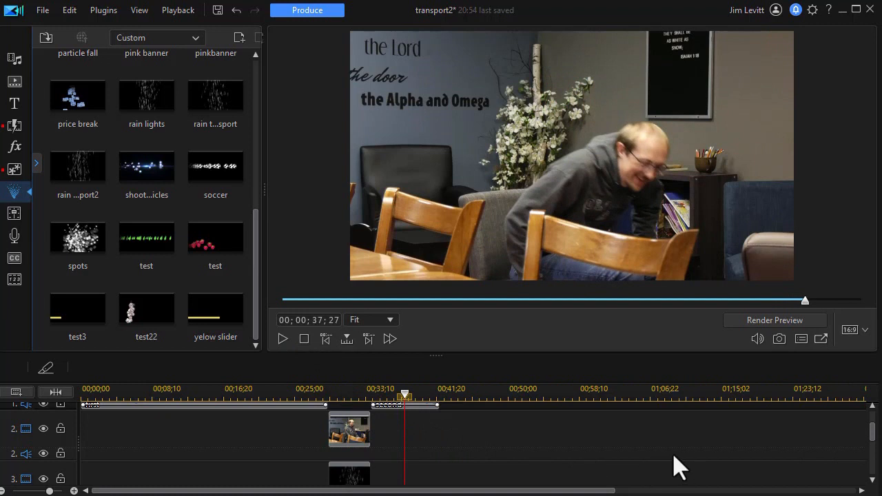
{"action": "left_click_drag", "start_coordinate": [404, 395], "coordinate": [342, 394]}
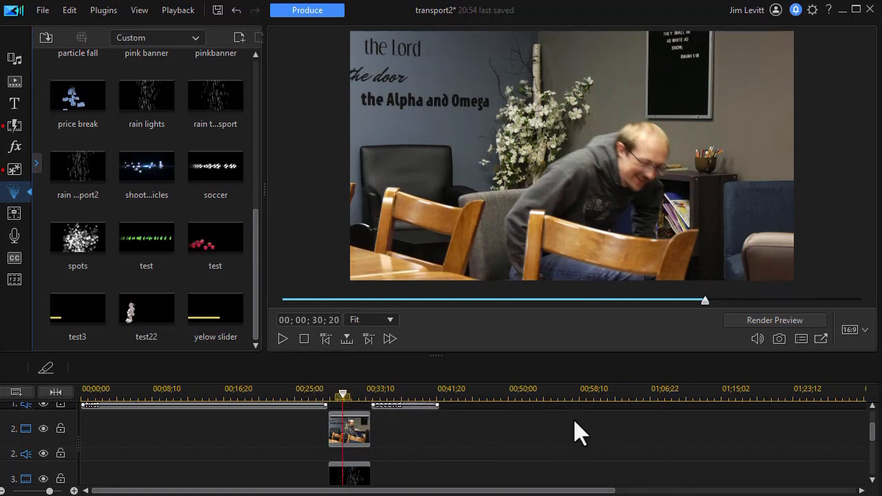
{"action": "left_click", "coordinate": [354, 432]}
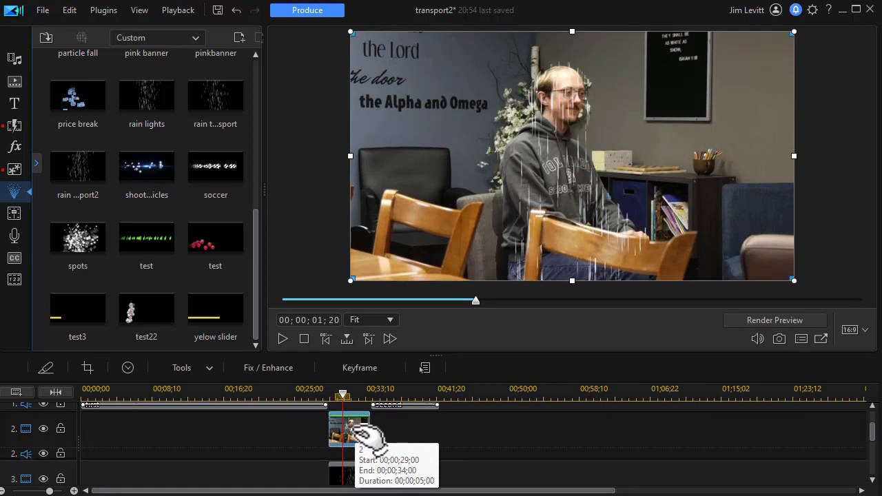
In PiP Designer, keyframe clip 2's opacity near 8% at its start and full at 5 seconds
{"action": "double_click", "coordinate": [357, 434]}
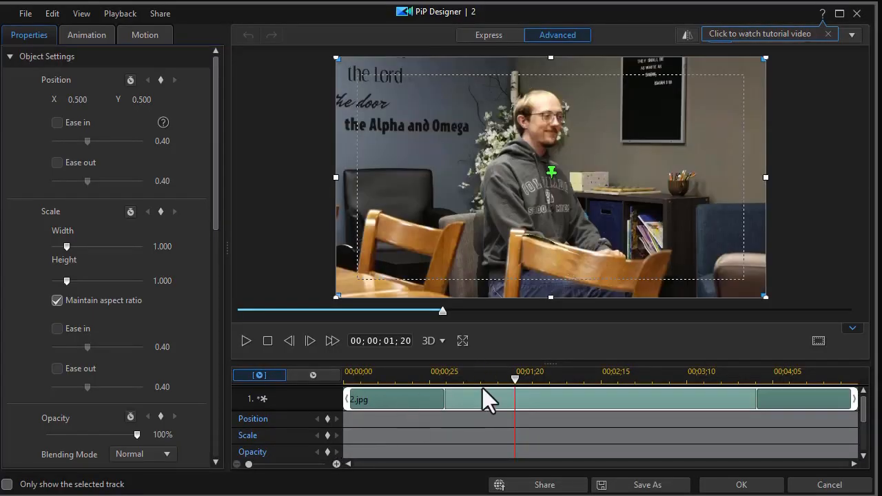
{"action": "left_click_drag", "start_coordinate": [513, 379], "coordinate": [303, 398]}
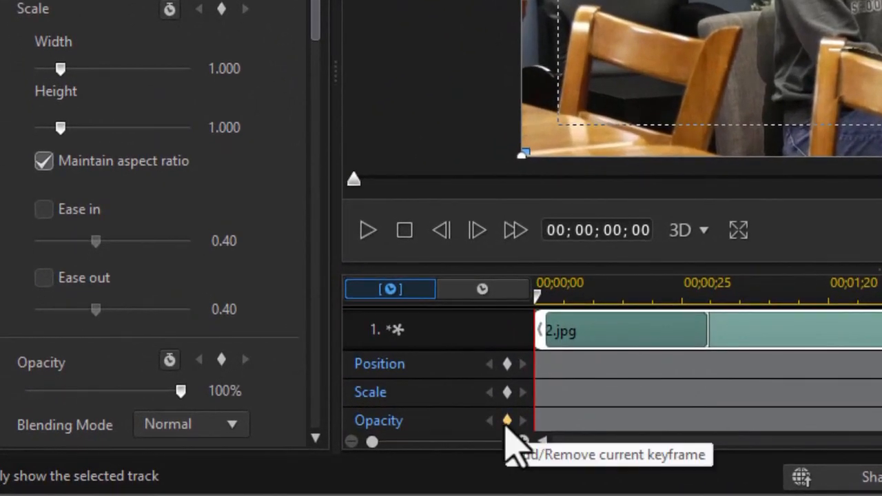
{"action": "left_click", "coordinate": [506, 421]}
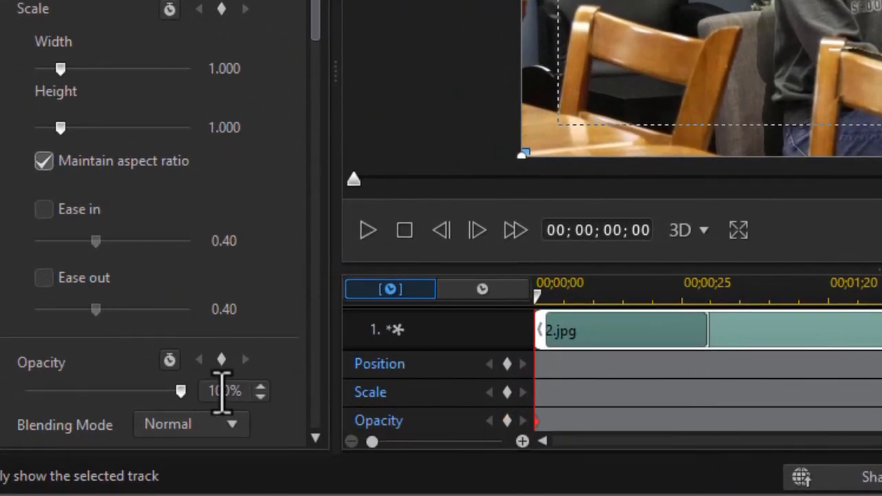
{"action": "left_click_drag", "start_coordinate": [183, 391], "coordinate": [43, 405]}
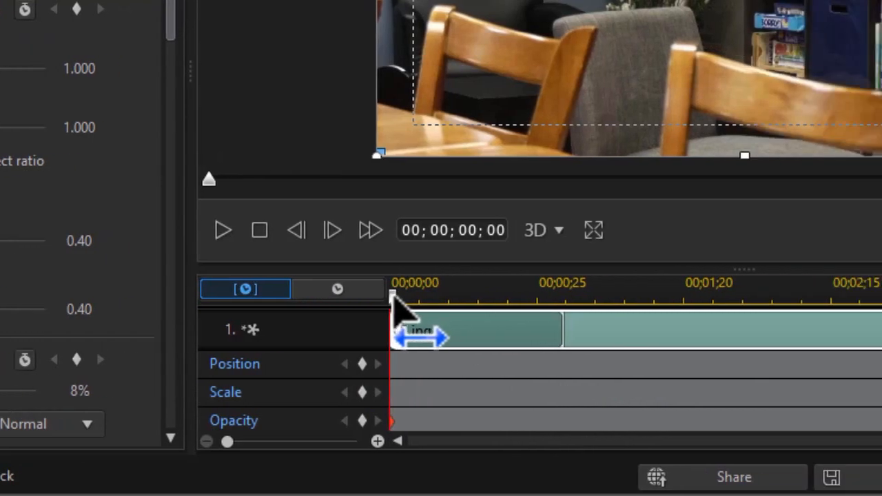
{"action": "left_click_drag", "start_coordinate": [536, 293], "coordinate": [881, 324]}
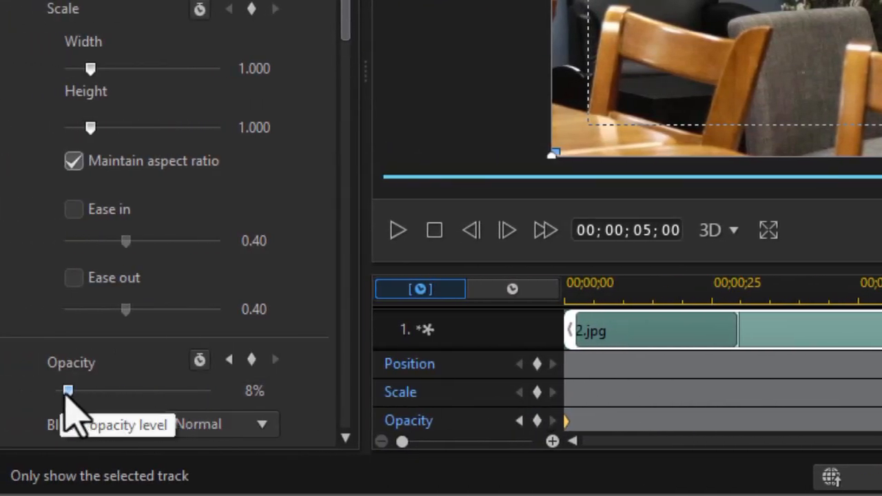
{"action": "left_click_drag", "start_coordinate": [67, 391], "coordinate": [252, 419]}
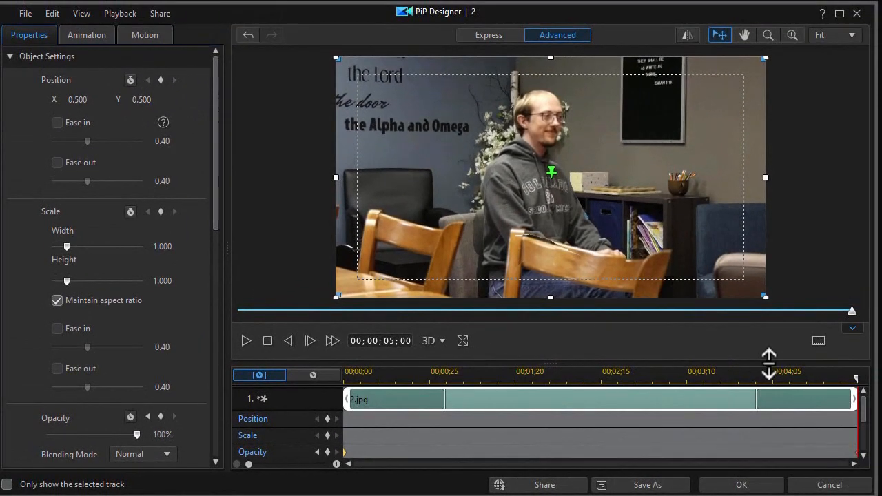
Add opacity keyframes of 91% at 4 seconds and about 36% at 0;14, then apply
{"action": "left_click", "coordinate": [756, 378]}
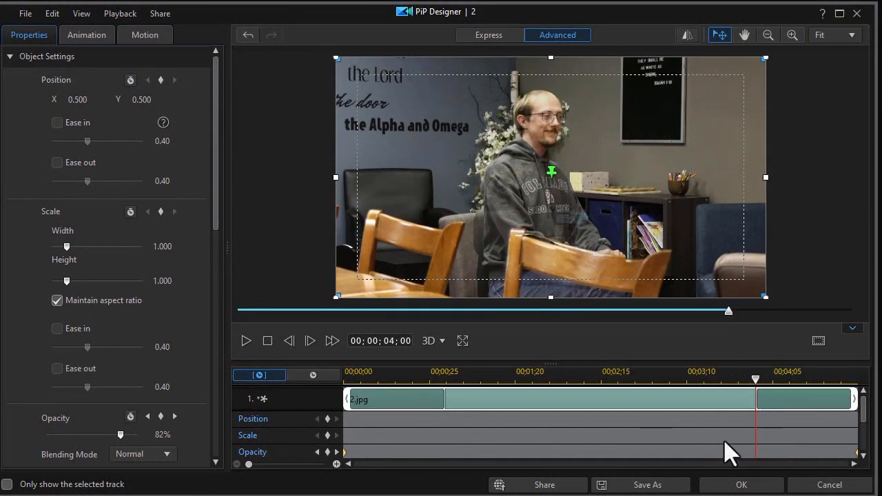
{"action": "left_click", "coordinate": [127, 437]}
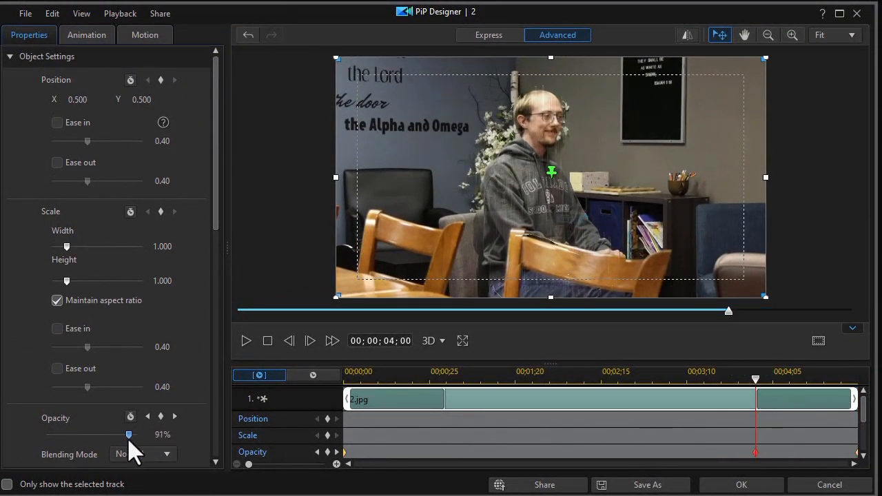
{"action": "left_click", "coordinate": [392, 372]}
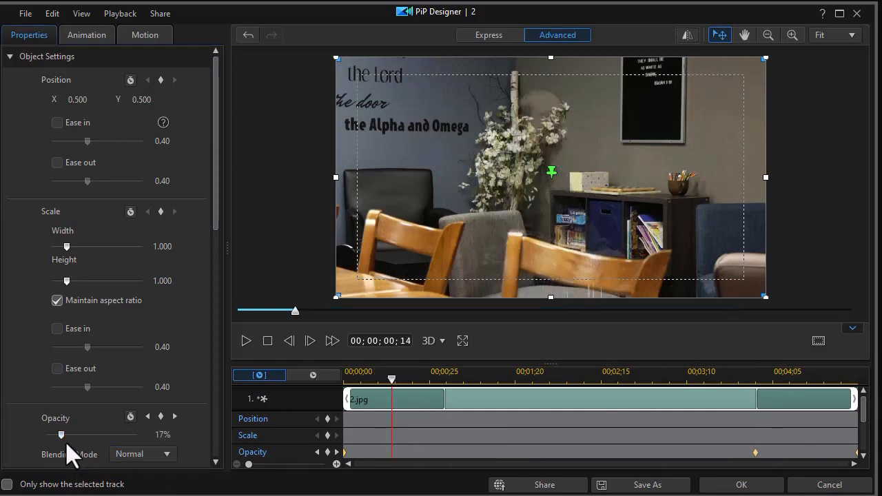
{"action": "left_click_drag", "start_coordinate": [61, 435], "coordinate": [80, 439]}
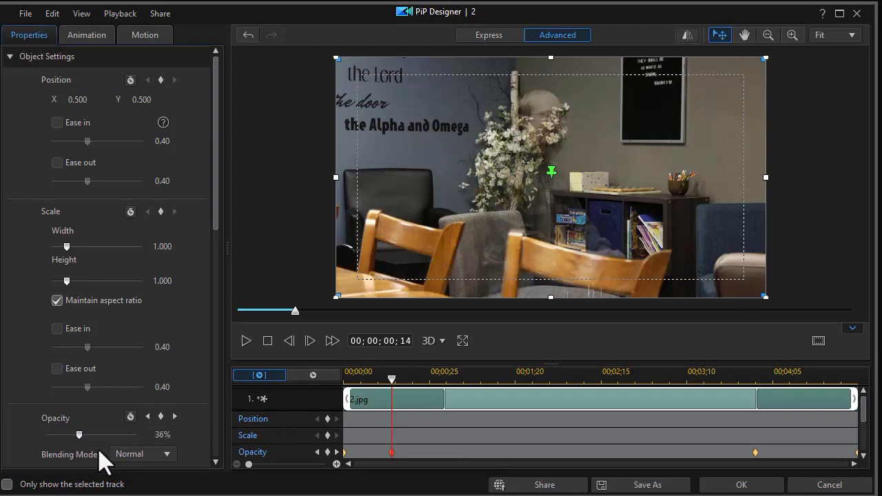
{"action": "left_click", "coordinate": [741, 485]}
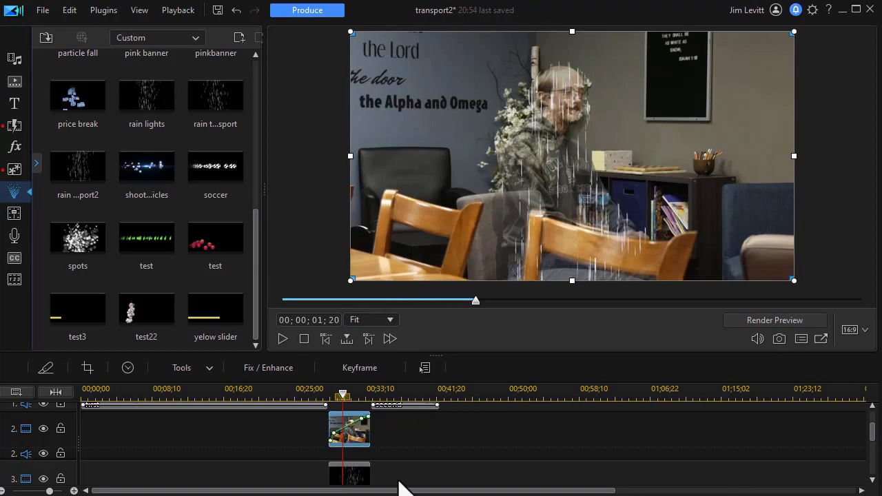
Add a mid-clip keyframe on clip 2's green opacity line and park the playhead at 00;00;27;26
{"action": "left_click_drag", "start_coordinate": [377, 389], "coordinate": [654, 393]}
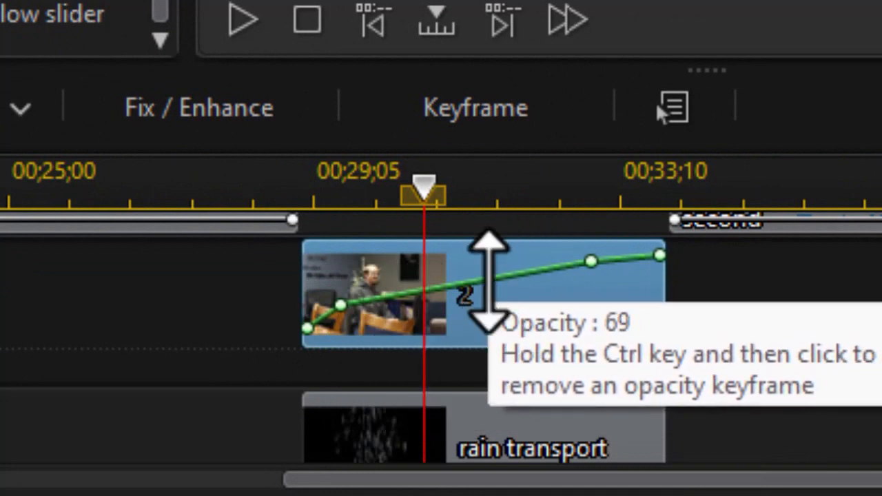
{"action": "left_click", "coordinate": [496, 283], "text": "ctrl"}
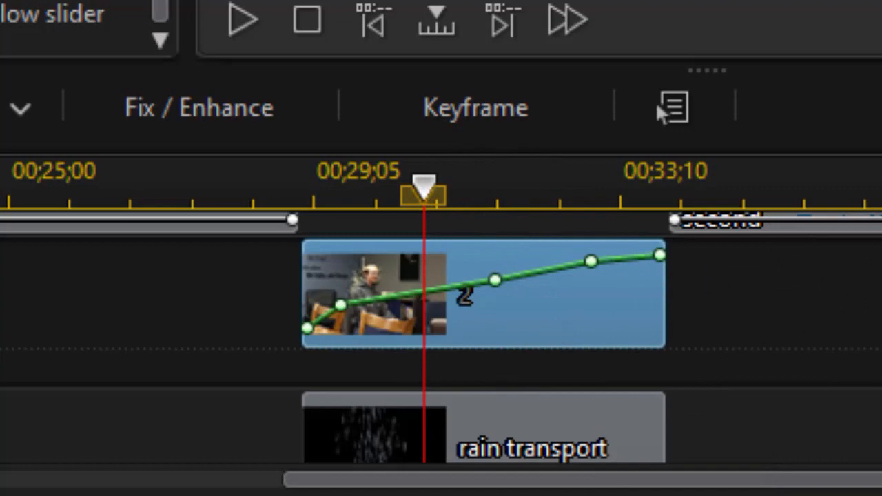
{"action": "left_click_drag", "start_coordinate": [292, 219], "coordinate": [217, 210]}
{"action": "left_click", "coordinate": [218, 172]}
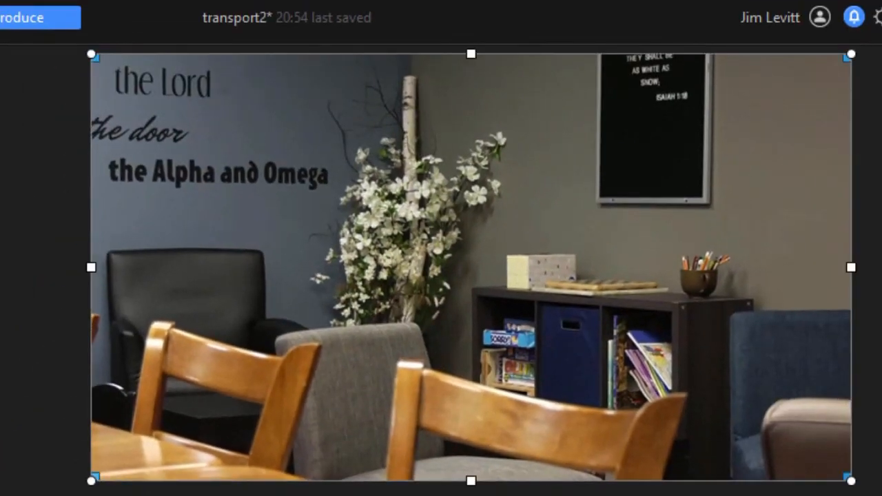
{"action": "key", "text": "space"}
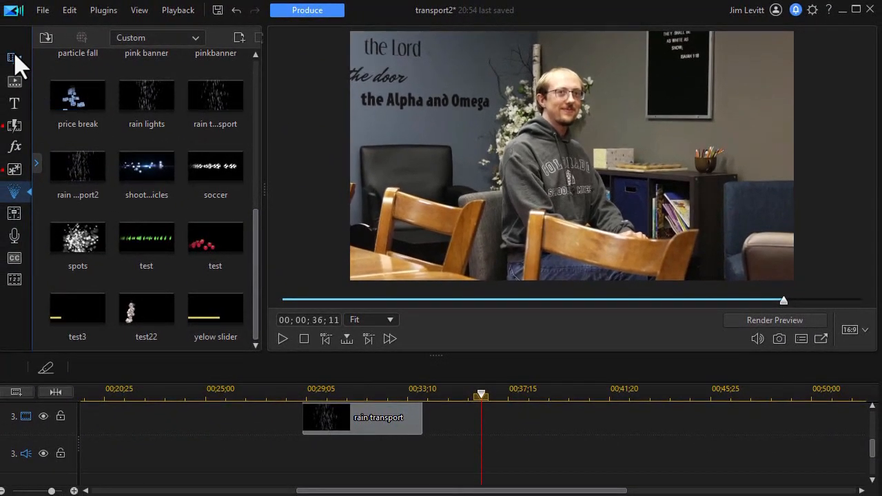
Place Weigh the Options.mp3 on audio track 4 at 00;00;25;01 and lower its volume by 6.2 dB
{"action": "left_click", "coordinate": [14, 58]}
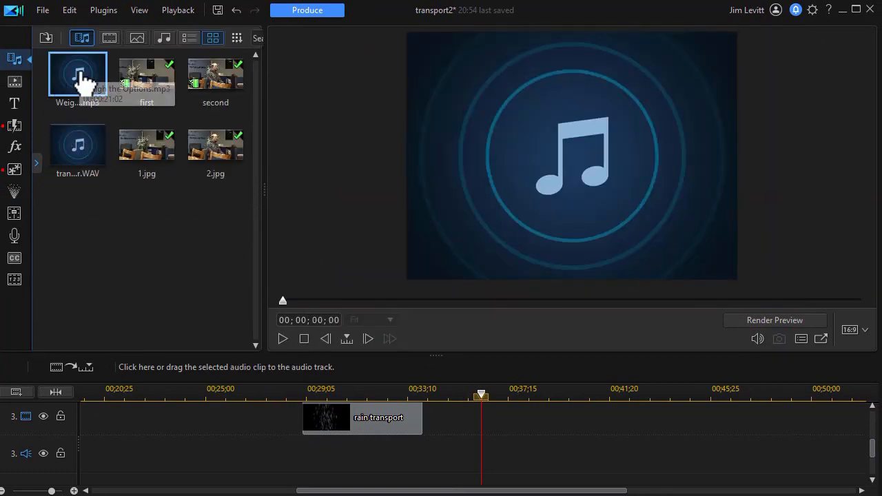
{"action": "left_click_drag", "start_coordinate": [78, 80], "coordinate": [212, 463]}
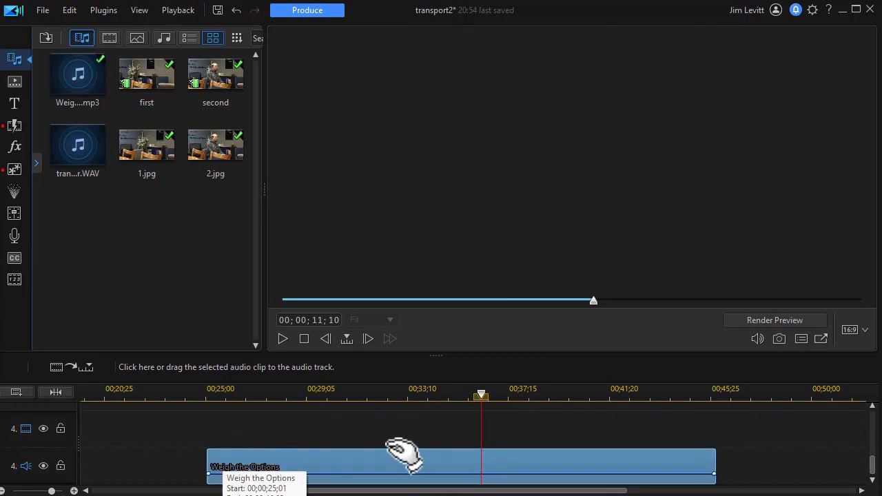
{"action": "left_click_drag", "start_coordinate": [444, 474], "coordinate": [446, 475]}
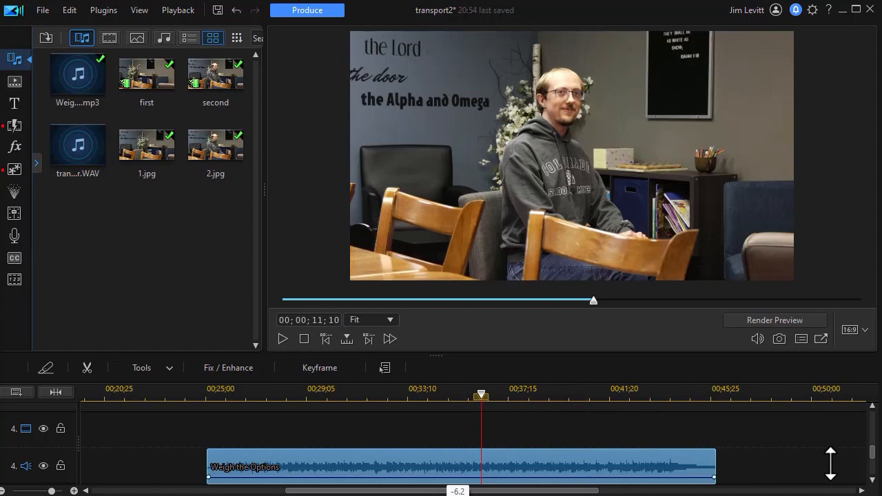
{"action": "left_click_drag", "start_coordinate": [871, 454], "coordinate": [859, 442]}
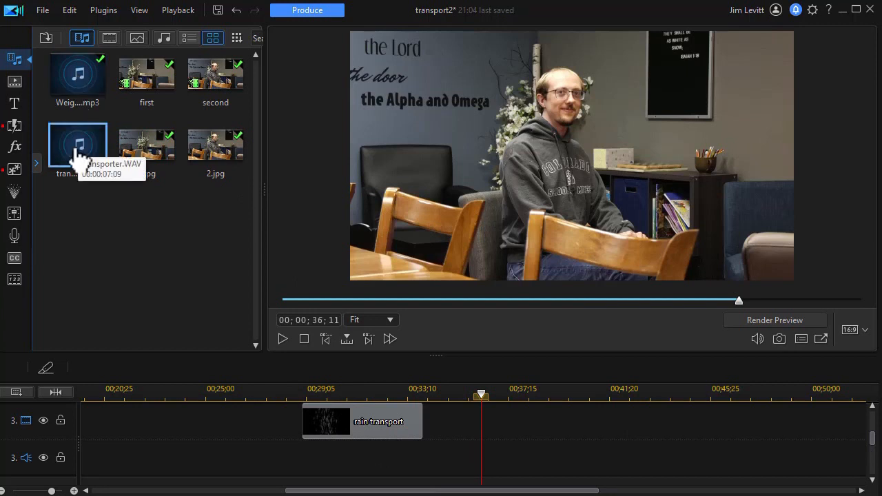
Put transporter.WAV on audio track 3 so it starts at 00;00;27;04
{"action": "left_click_drag", "start_coordinate": [77, 153], "coordinate": [245, 442]}
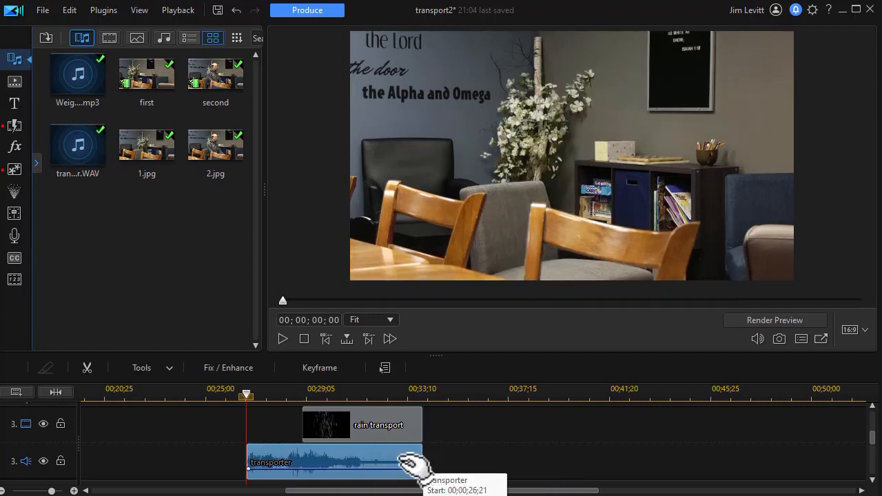
{"action": "mouse_move", "coordinate": [410, 463]}
{"action": "left_mouse_down"}
{"action": "mouse_move", "coordinate": [421, 462]}
{"action": "mouse_move", "coordinate": [416, 470]}
{"action": "left_mouse_up"}
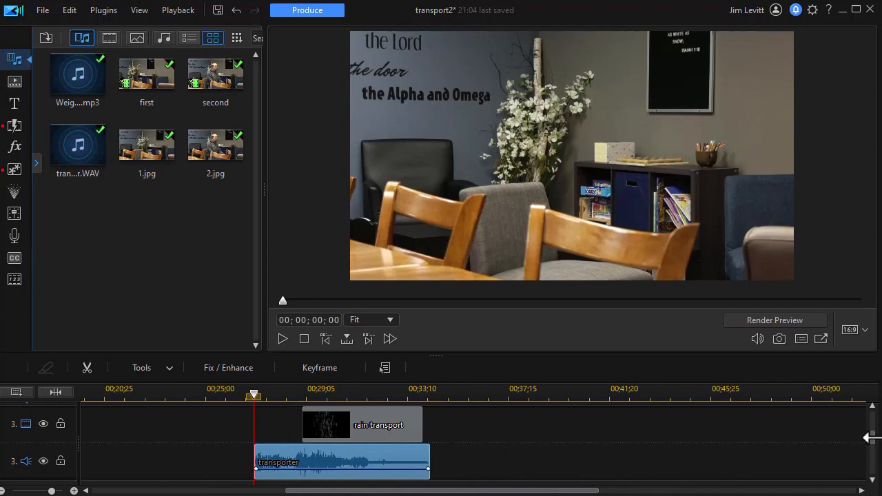
{"action": "left_click_drag", "start_coordinate": [870, 440], "coordinate": [871, 421]}
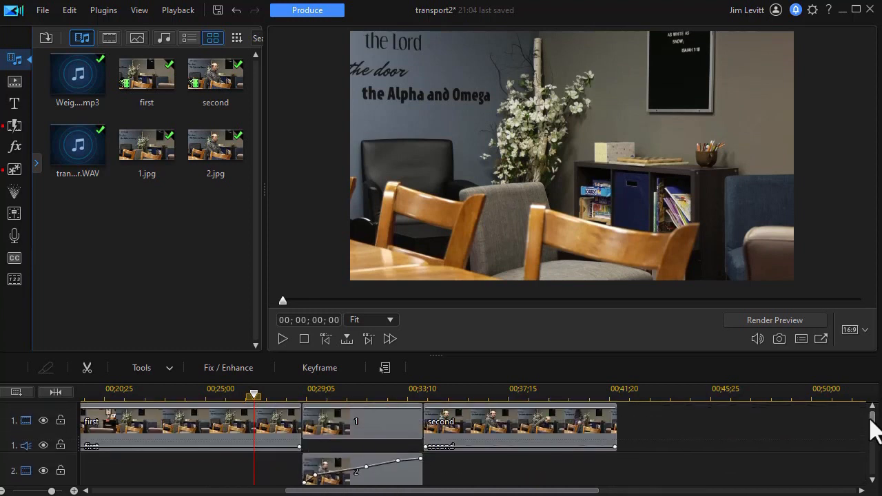
{"action": "left_click", "coordinate": [249, 397]}
{"action": "left_click_drag", "start_coordinate": [248, 398], "coordinate": [189, 400]}
{"action": "left_click", "coordinate": [212, 418]}
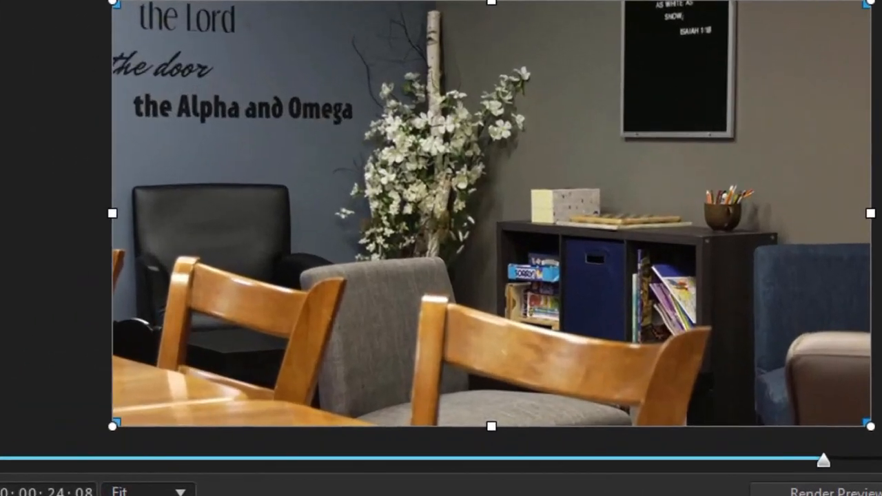
{"action": "key", "text": "space"}
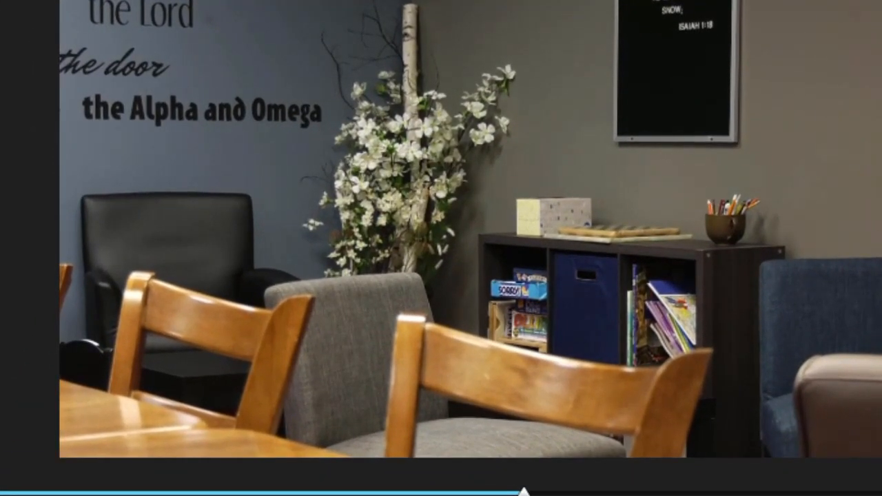